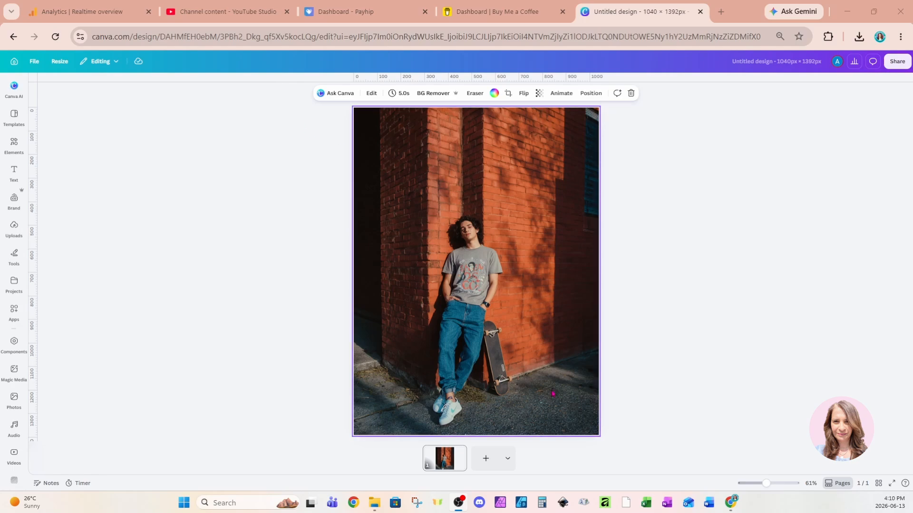
Step: Add a new custom-size page of 1900 × 1200 px to the design
click(508, 466)
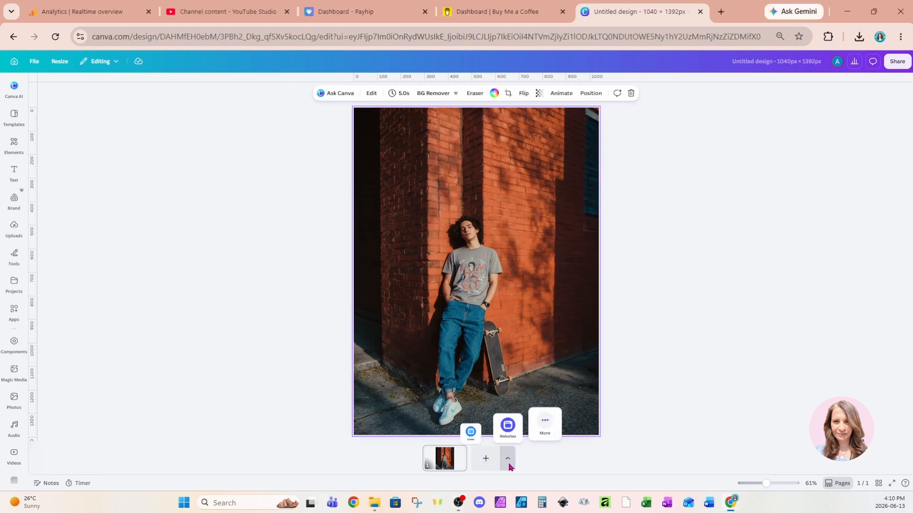
click(546, 426)
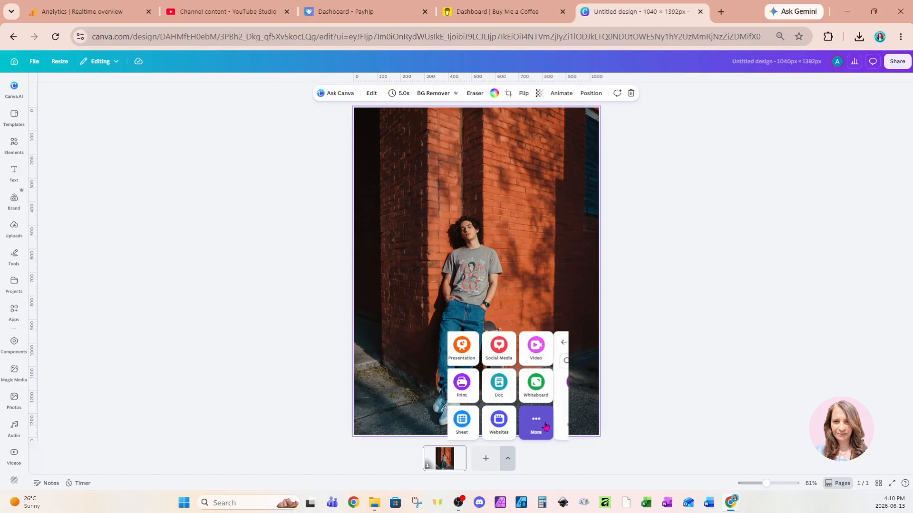
click(534, 383)
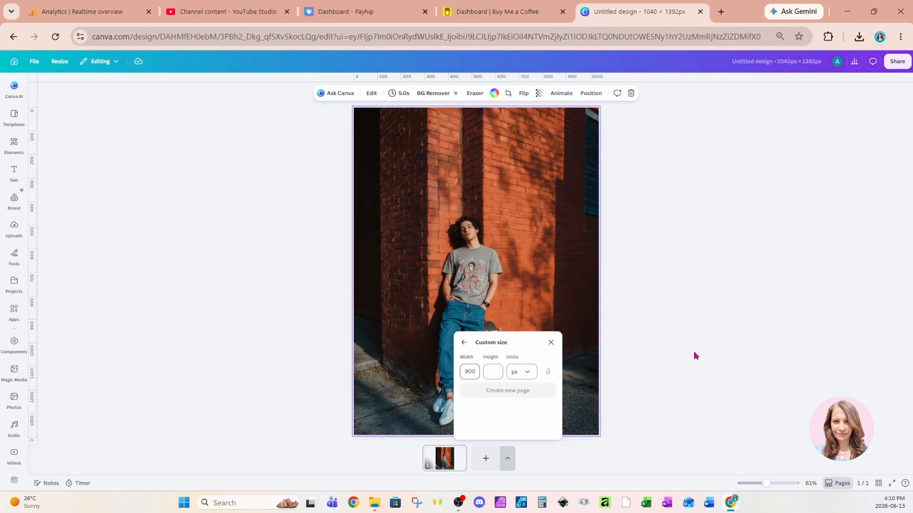
click(498, 369)
text(1200)
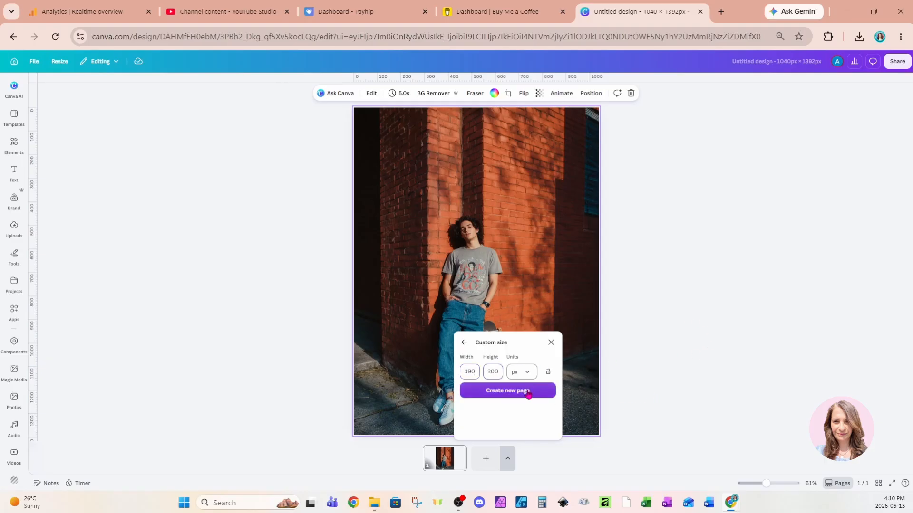
click(528, 392)
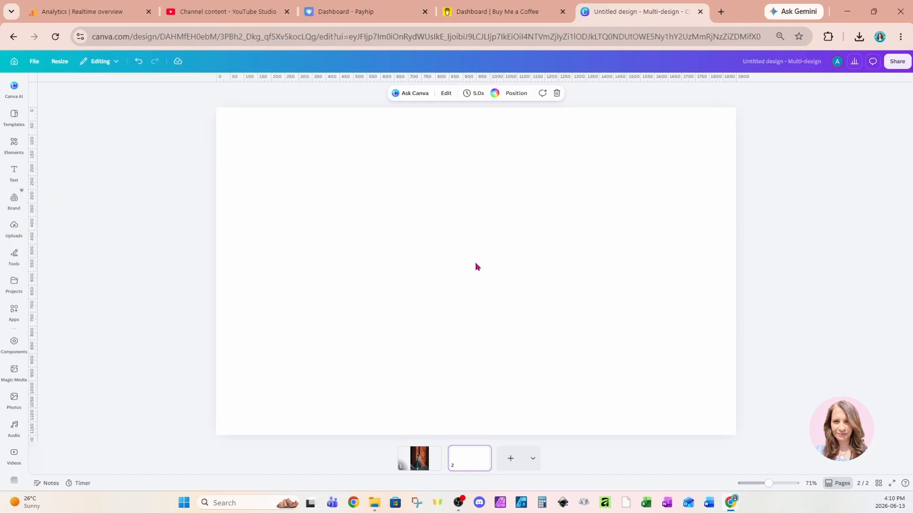
Step: Add a heading reading THRASHER on the new page and enlarge it to a font size of about 278
click(14, 174)
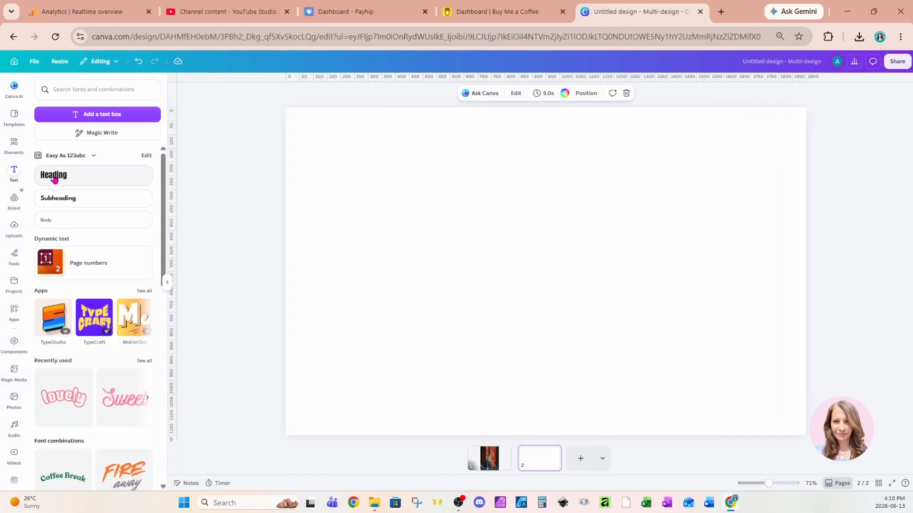
click(53, 176)
text(THRASHER)
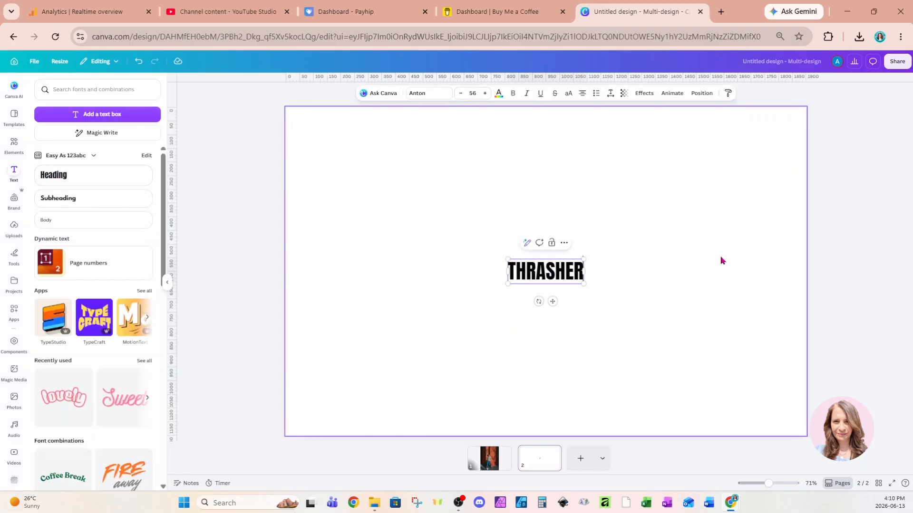
drag(583, 259, 727, 213)
drag(507, 284, 351, 334)
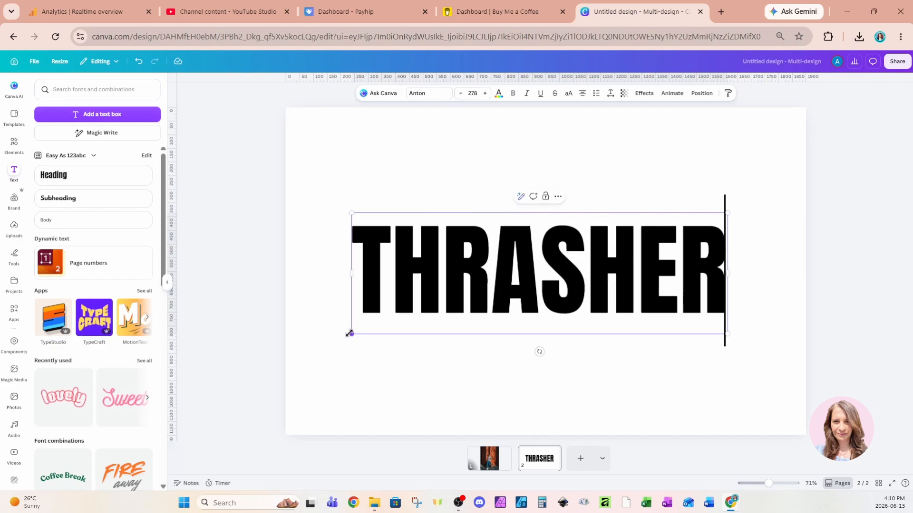
Step: Change the THRASHER font to Zuume Rough Bold, enlarge it to about 419, and move it down, centred horizontally
click(420, 95)
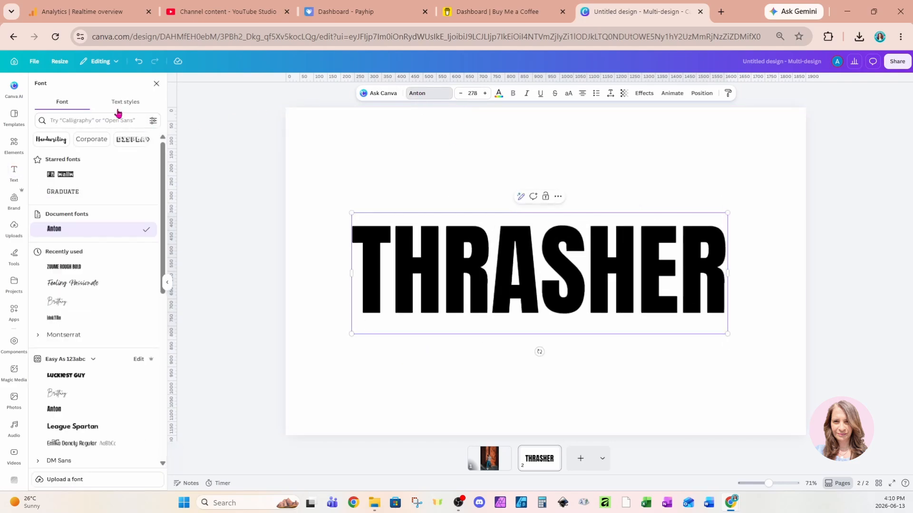
click(64, 269)
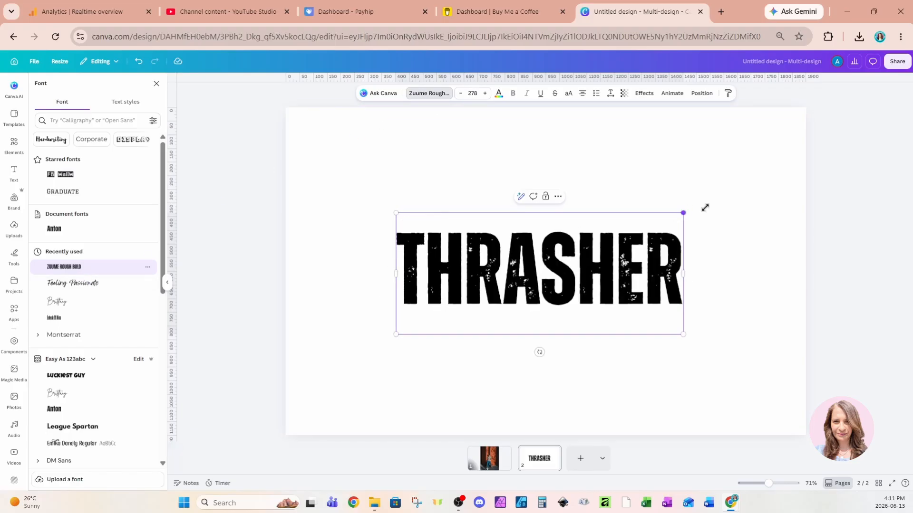
drag(704, 208, 761, 180)
drag(397, 336, 328, 367)
drag(696, 278, 697, 334)
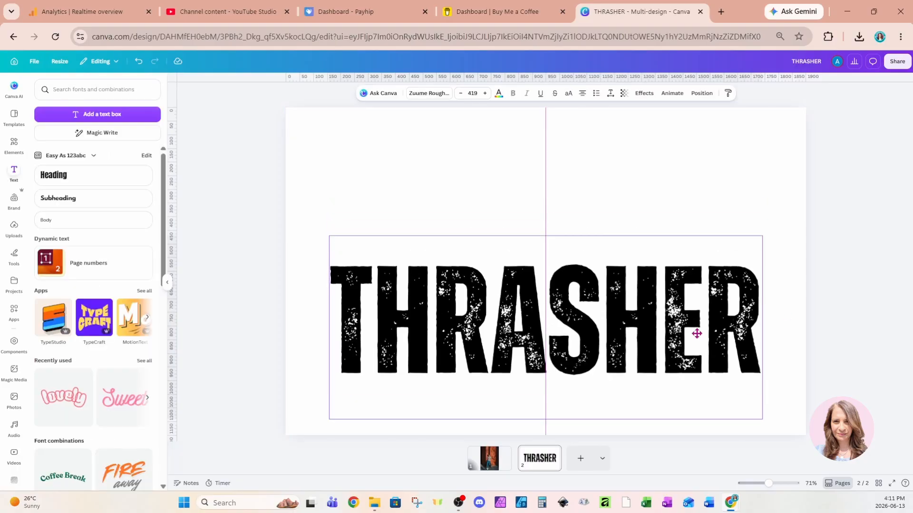
Step: Add a subheading reading "#1 WORLD CHAMPION" and place it just above THRASHER, aligned with its left edge
click(95, 199)
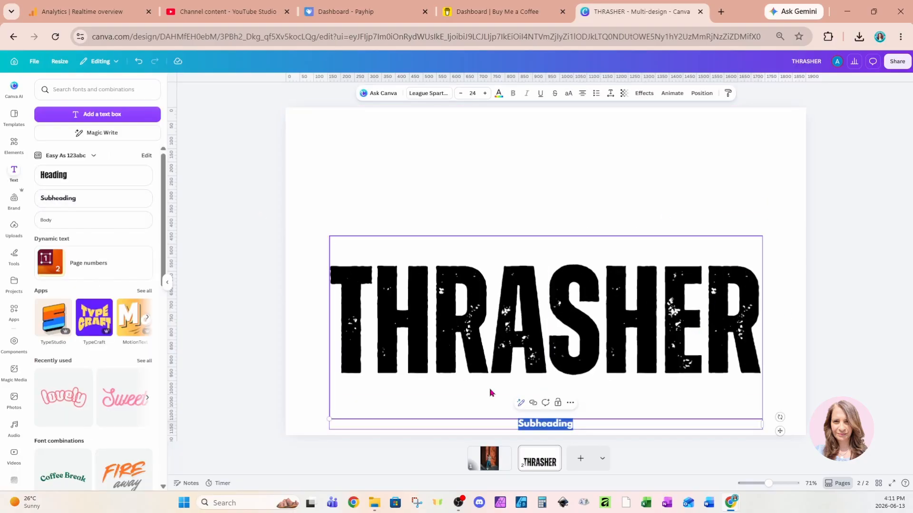
text(#1)
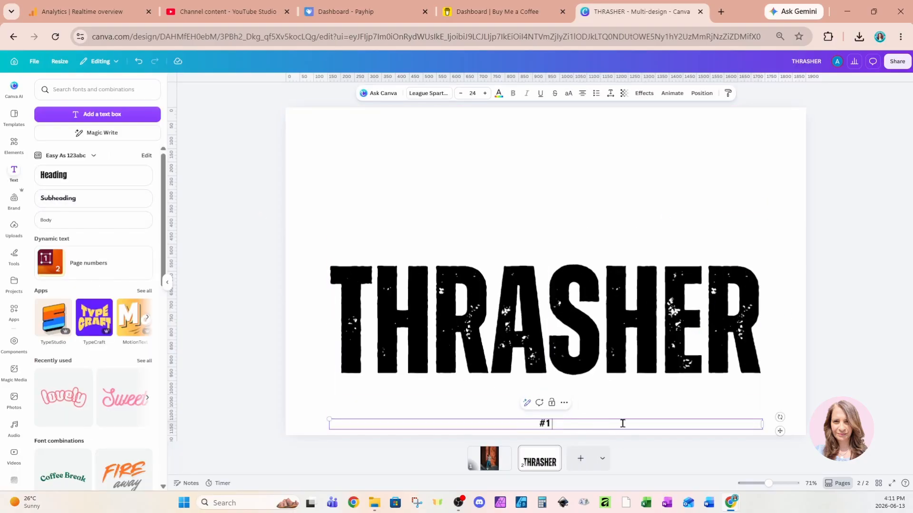
text( WORLD CHAMPION)
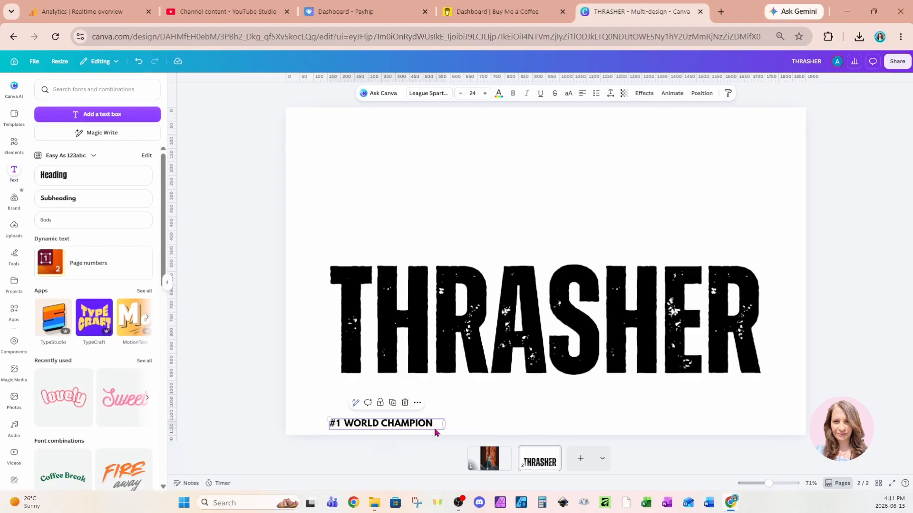
drag(435, 430, 437, 263)
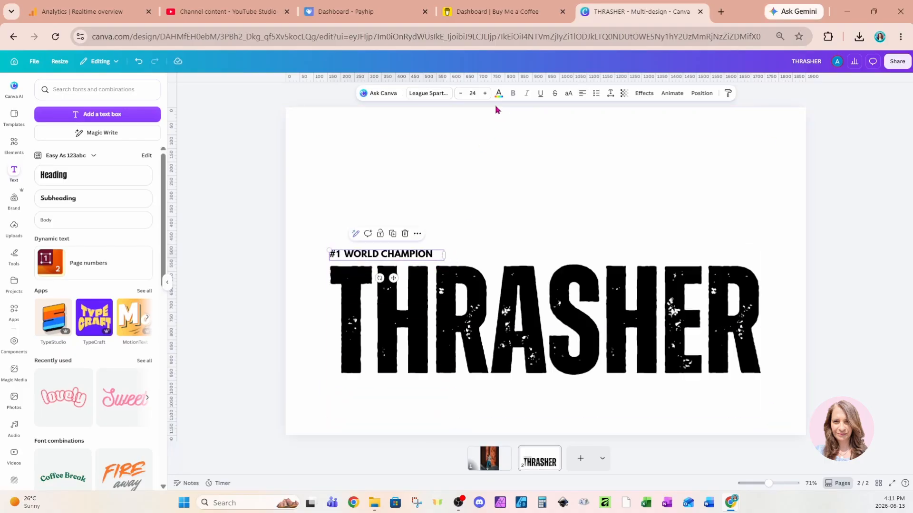
Step: Set the #1 WORLD CHAMPION font size to 48, and scale the text up to about 76
click(473, 93)
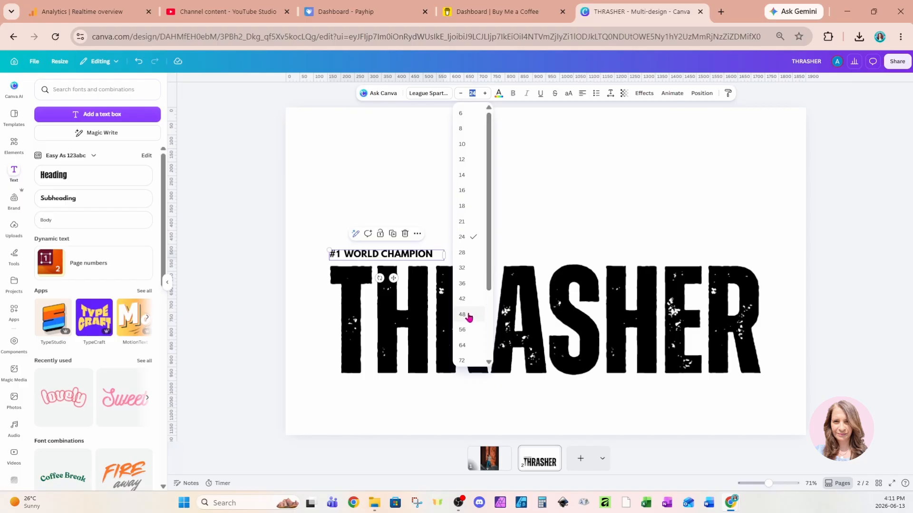
click(461, 314)
drag(443, 269, 729, 218)
Step: Color the #1 WORLD CHAMPION text dark red, #B90000
click(498, 95)
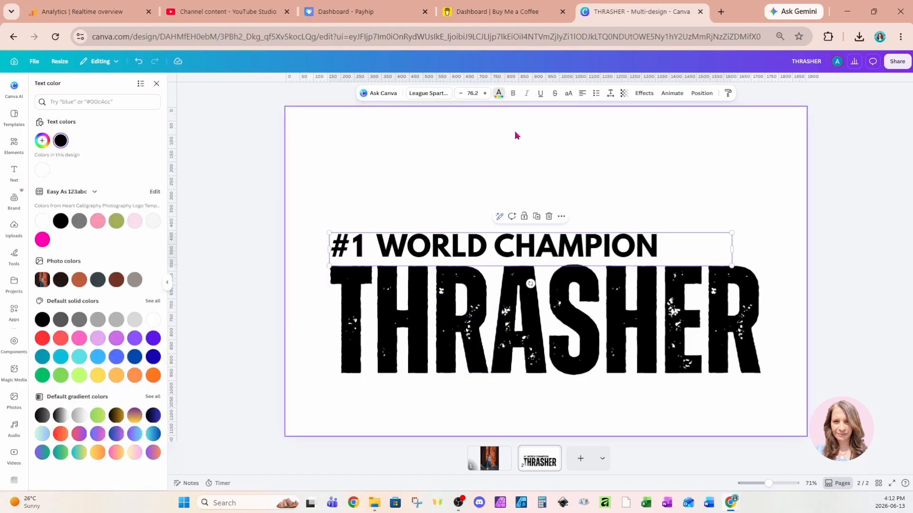
click(42, 338)
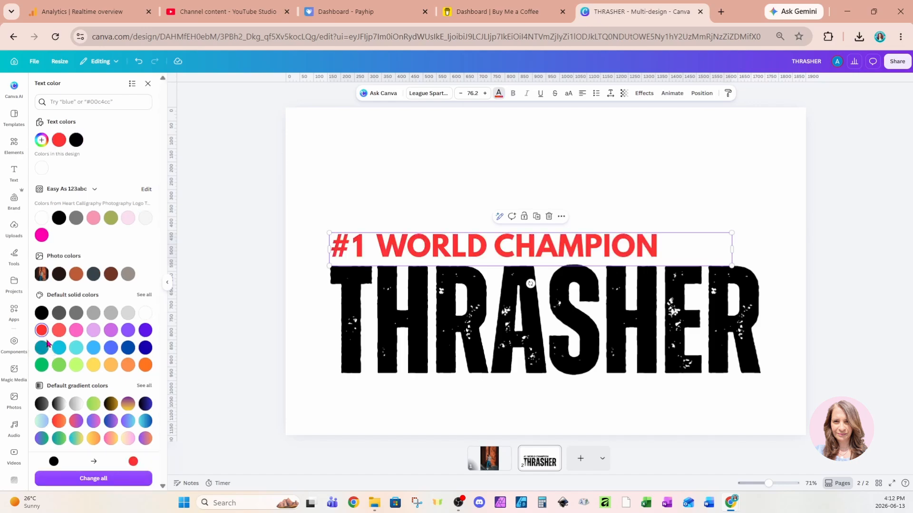
click(41, 140)
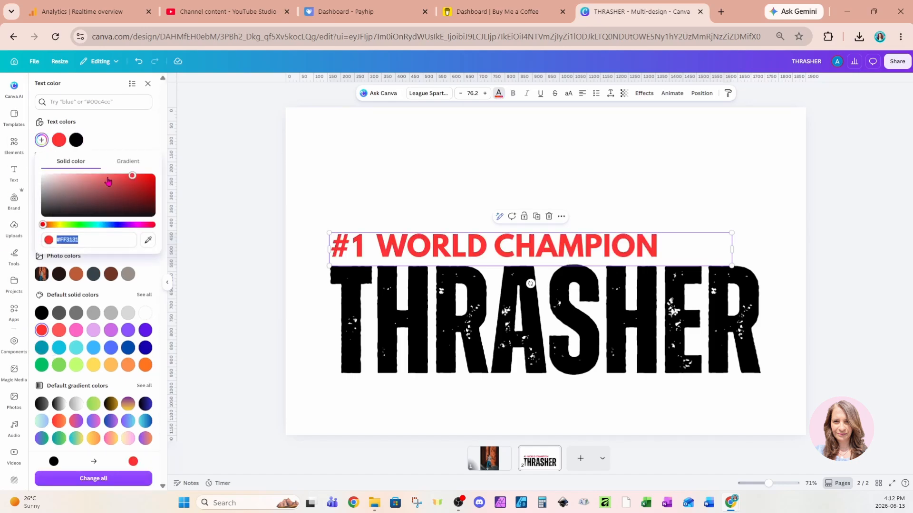
drag(132, 176, 171, 186)
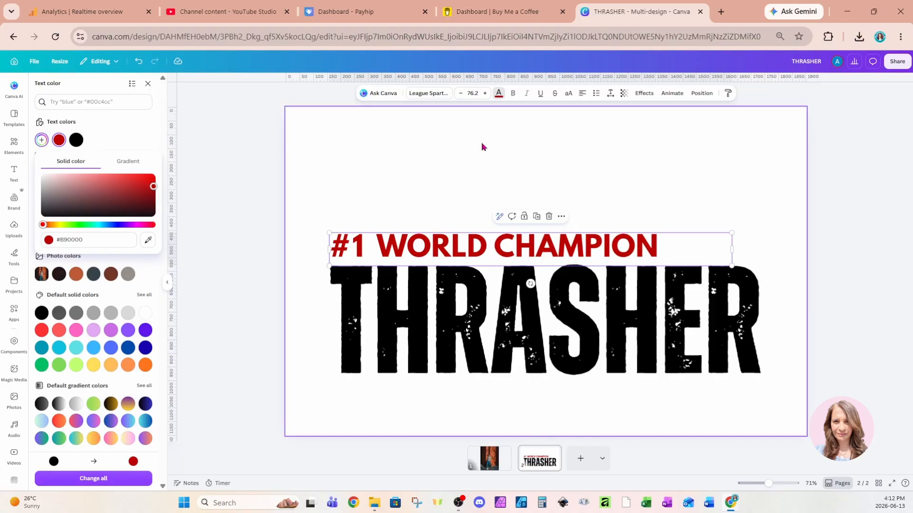
Step: Apply an Outline effect in black to the #1 WORLD CHAMPION text
click(644, 93)
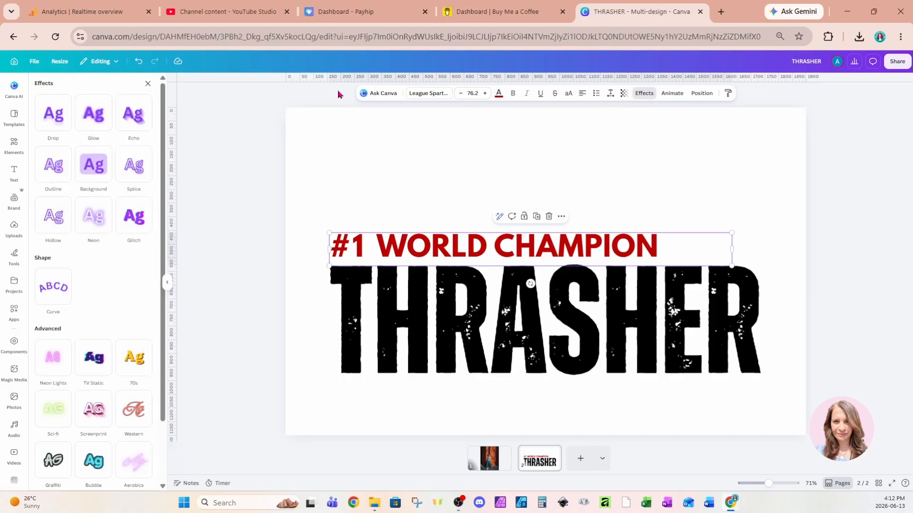
click(46, 182)
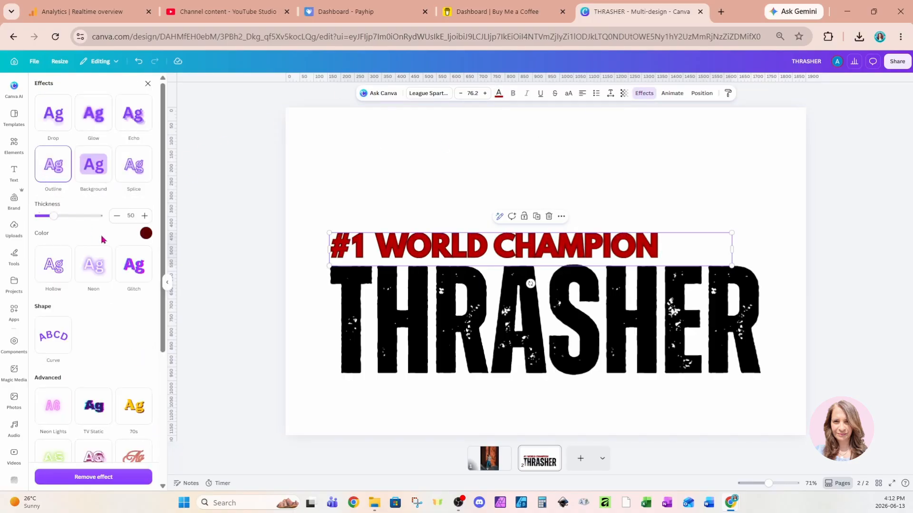
click(146, 233)
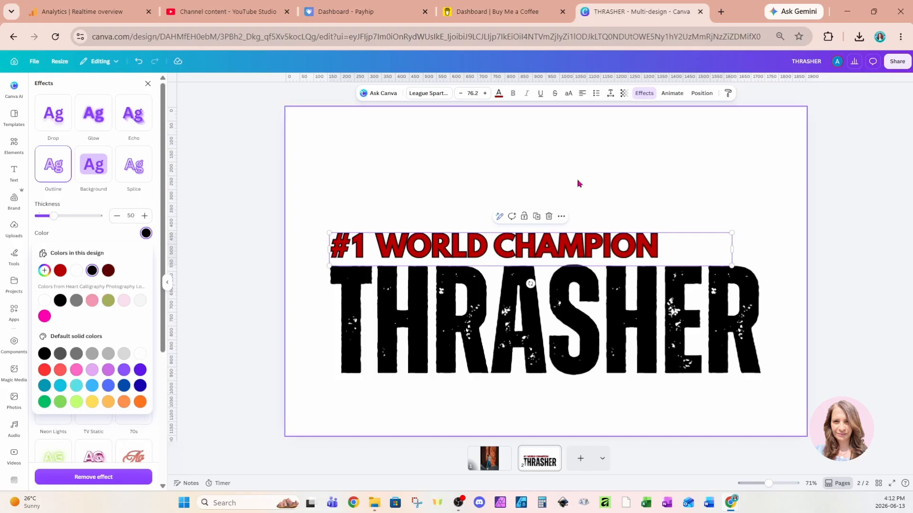
click(748, 180)
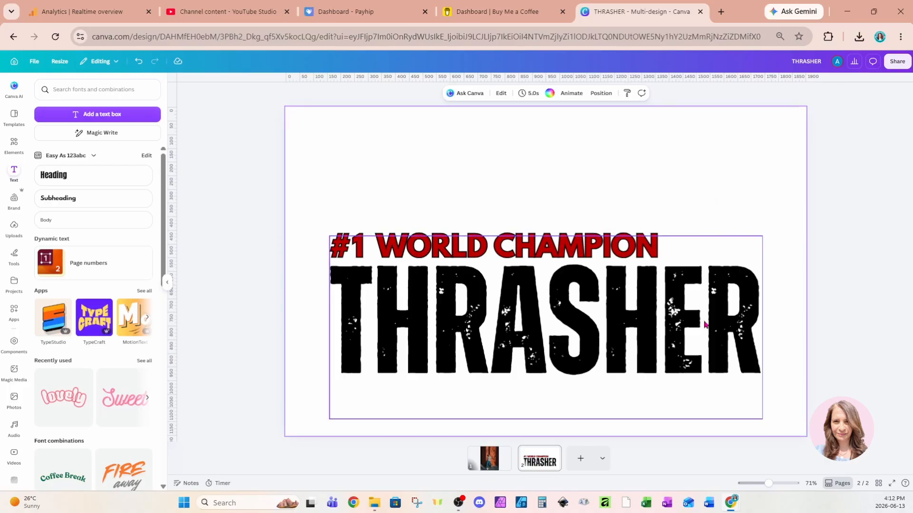
Step: Change the THRASHER text color to white
click(705, 325)
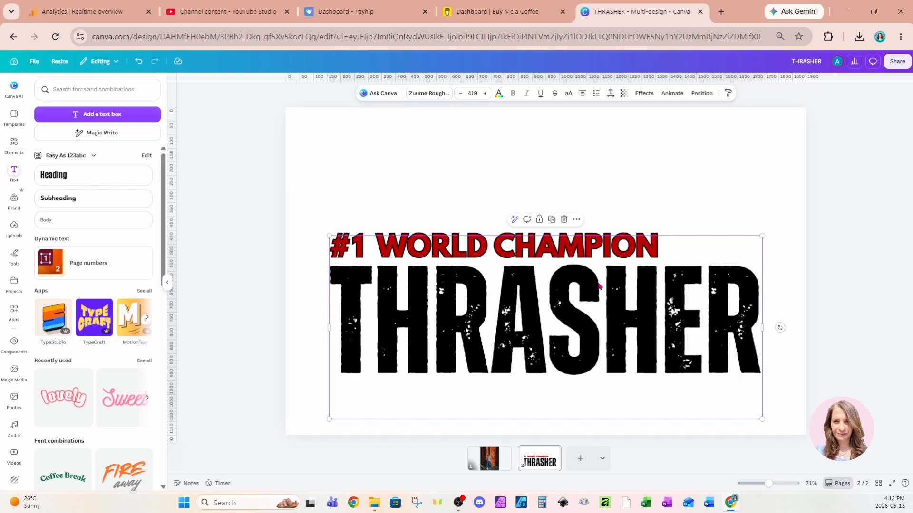
click(499, 93)
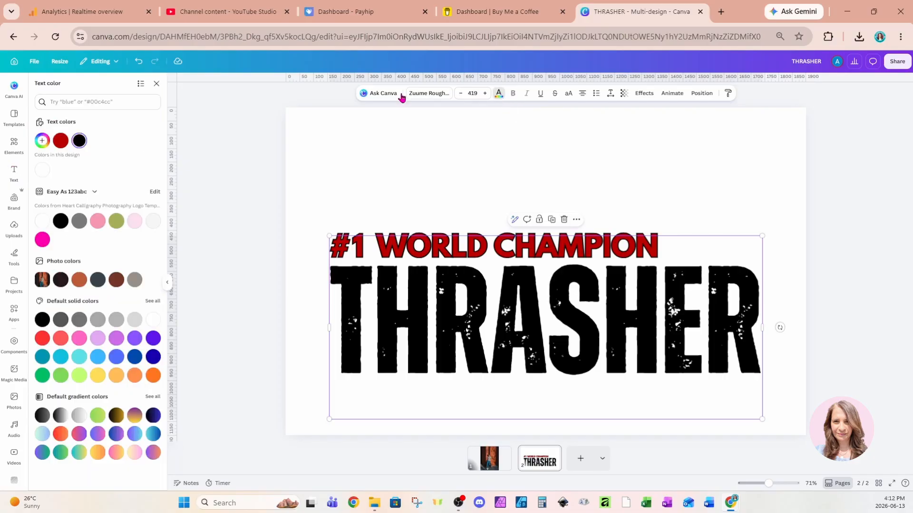
click(43, 170)
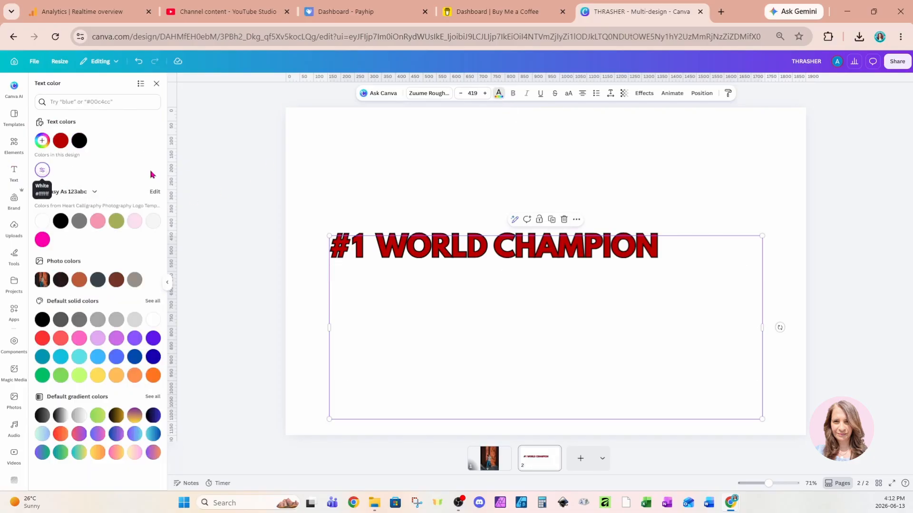
click(736, 144)
Step: Download only the current page, page 2, as a PNG with a transparent background
click(886, 65)
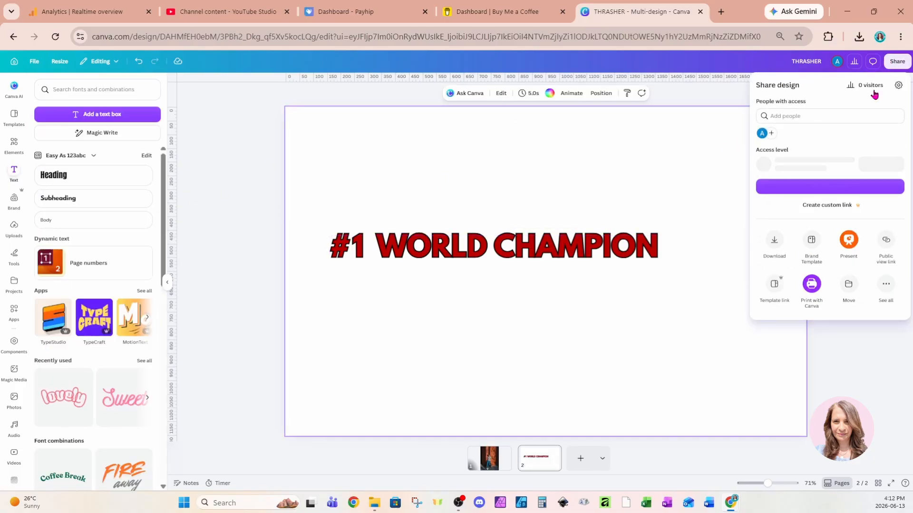
click(775, 251)
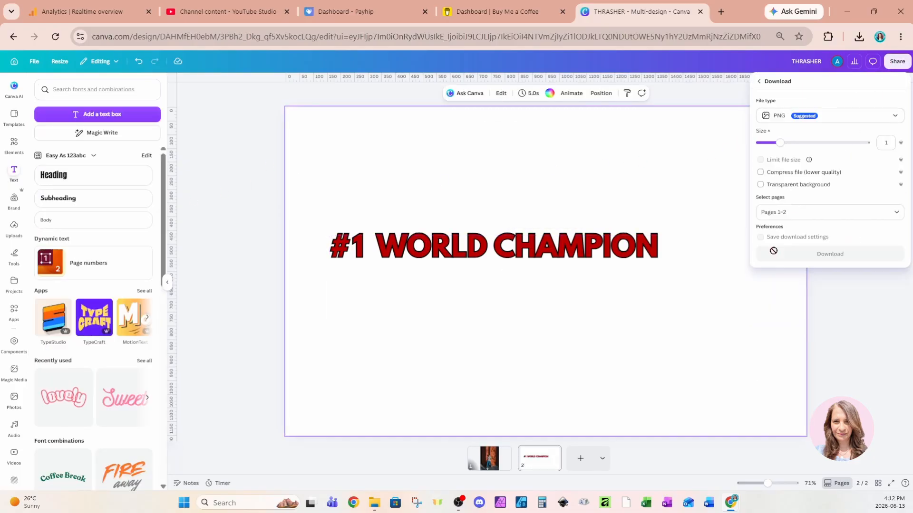
click(779, 186)
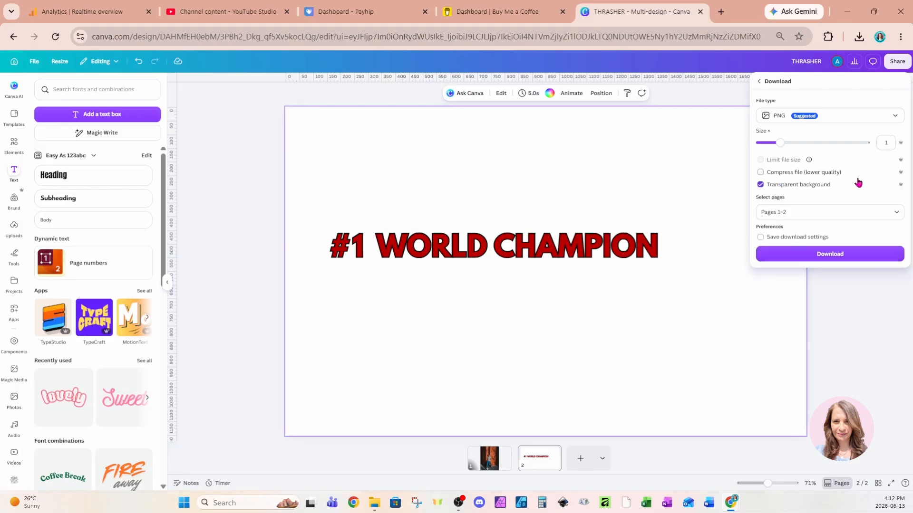
click(816, 211)
click(820, 253)
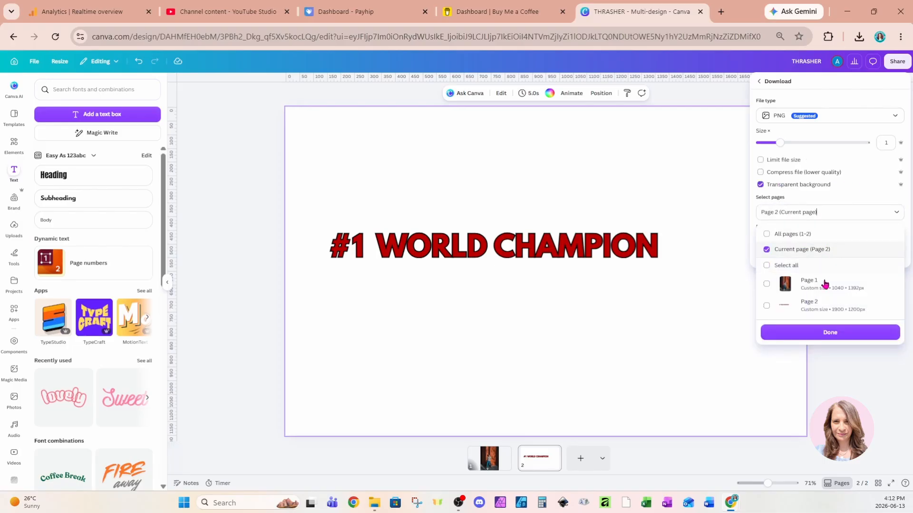
click(795, 336)
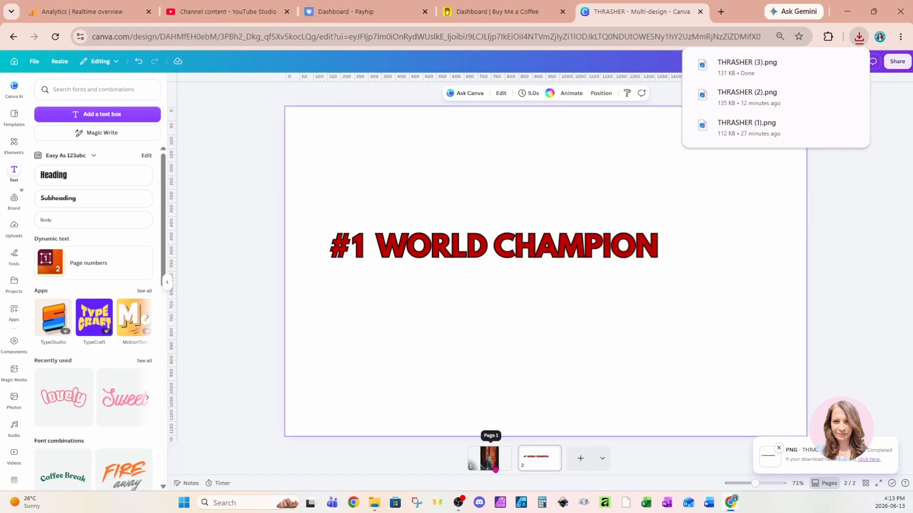
Step: Separate the standing man from the page 1 photo with Magic Grab, undoing the accidental shift of the cutout
click(490, 458)
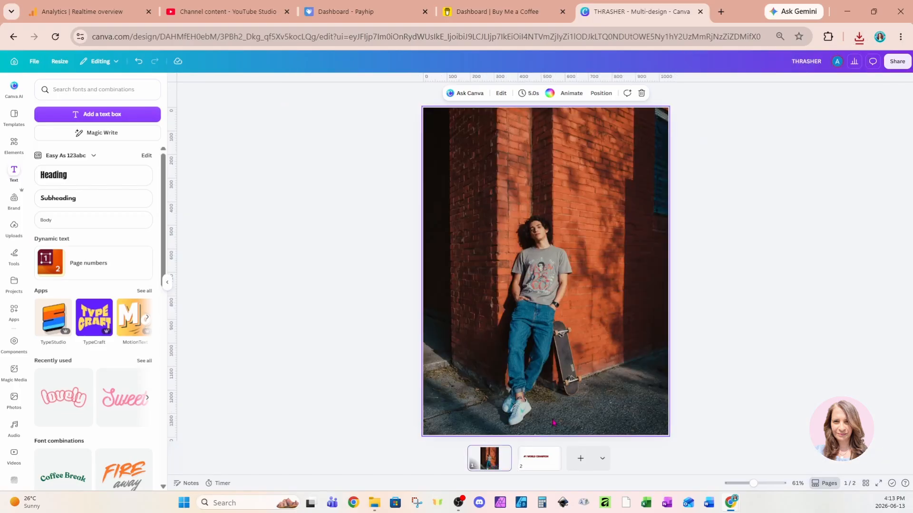
click(554, 324)
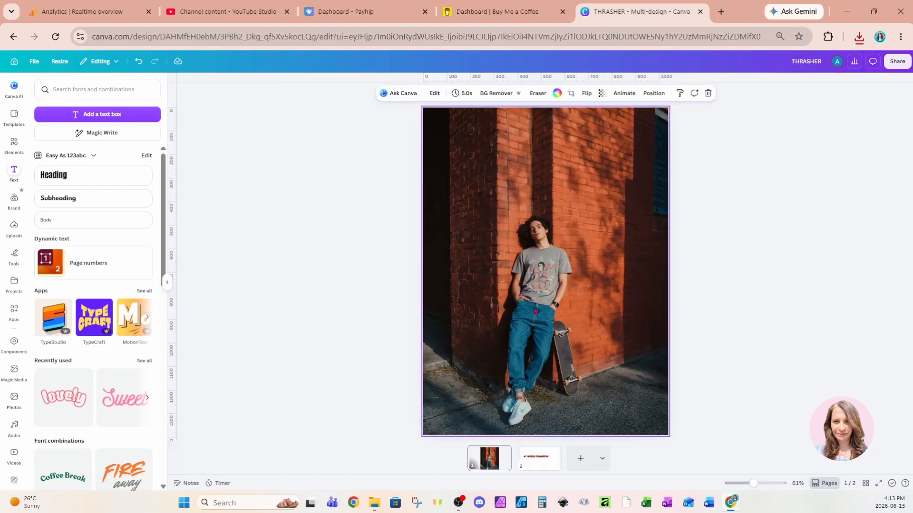
click(434, 93)
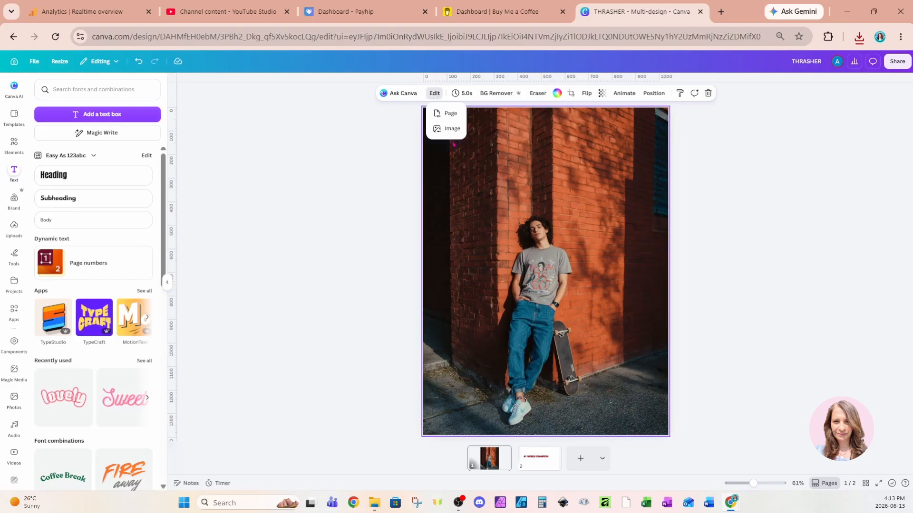
click(452, 129)
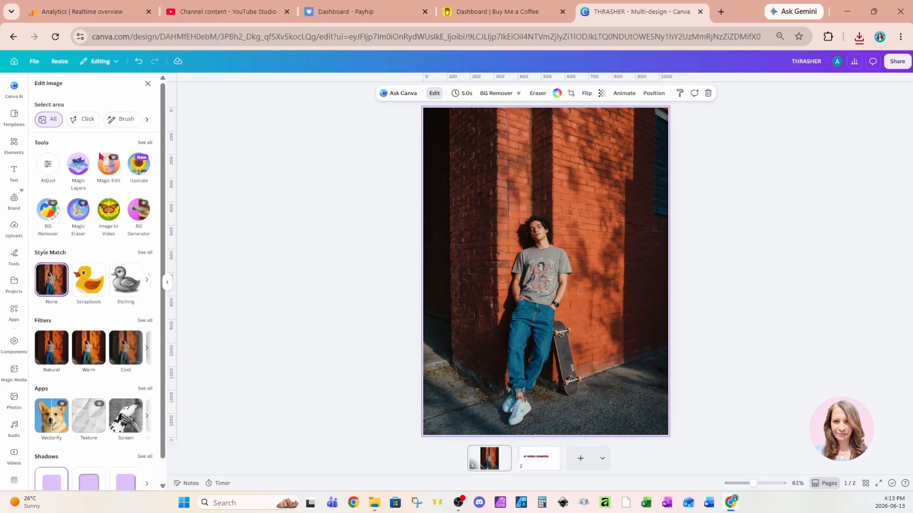
click(146, 143)
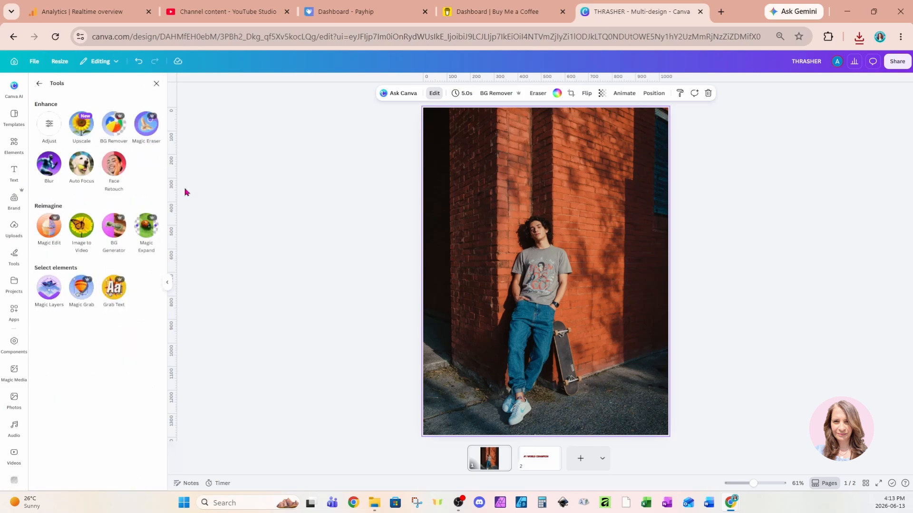
click(81, 296)
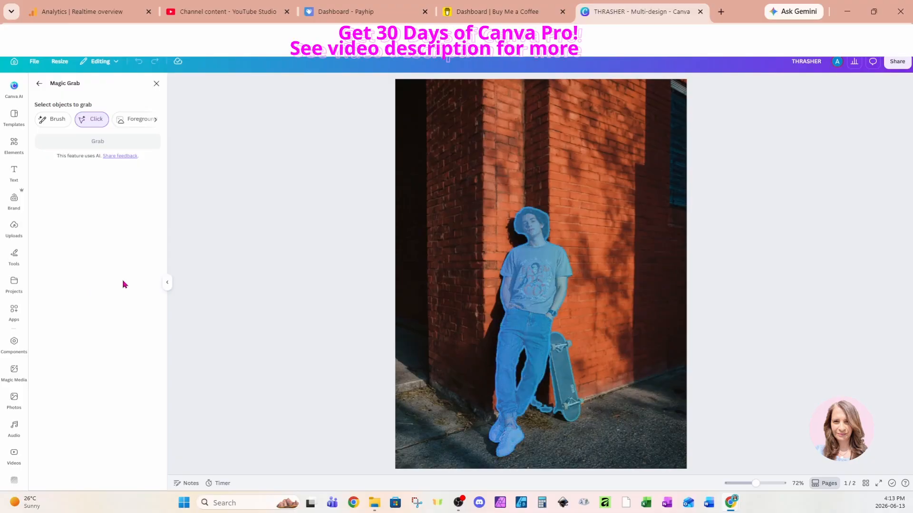
click(531, 306)
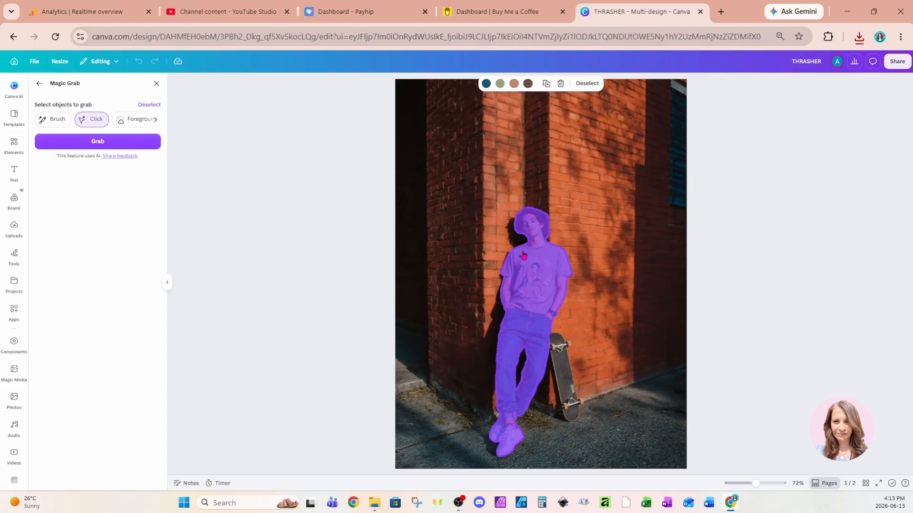
click(144, 145)
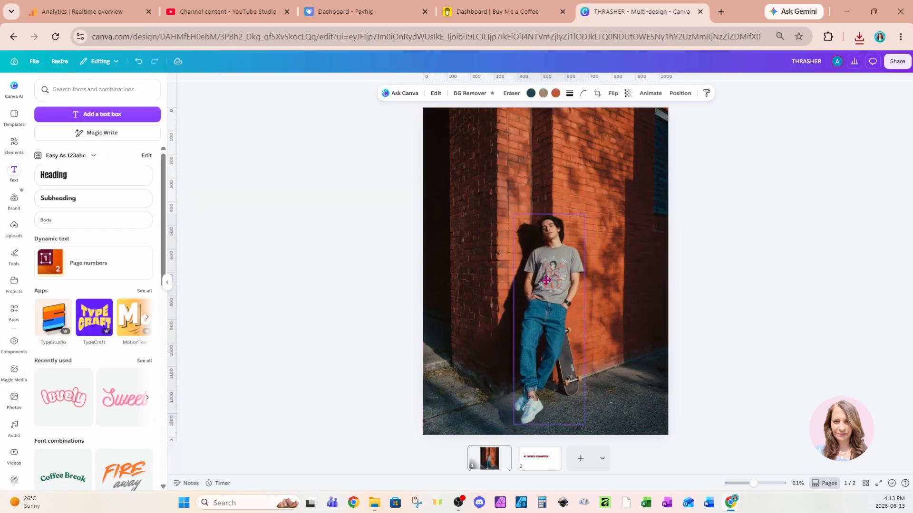
click(138, 61)
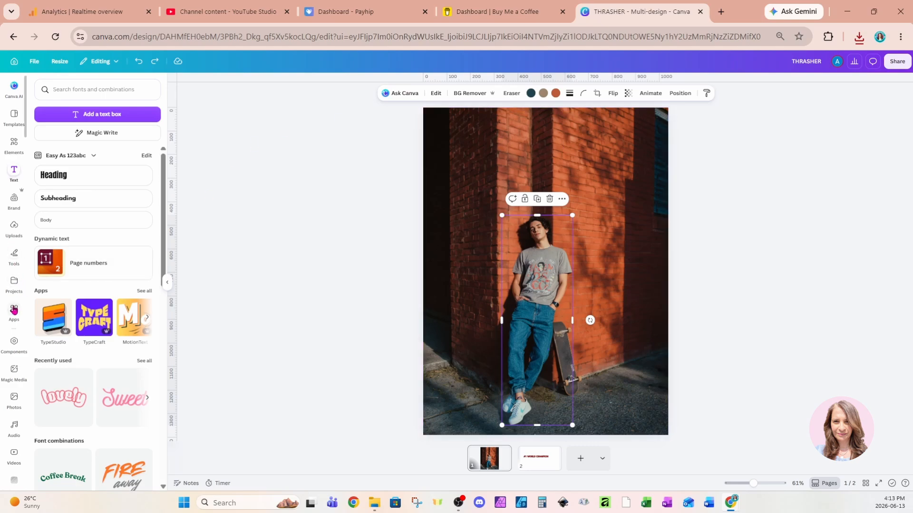
Step: Search the Canva apps for WARP and open the Rewarp app
click(15, 309)
click(110, 86)
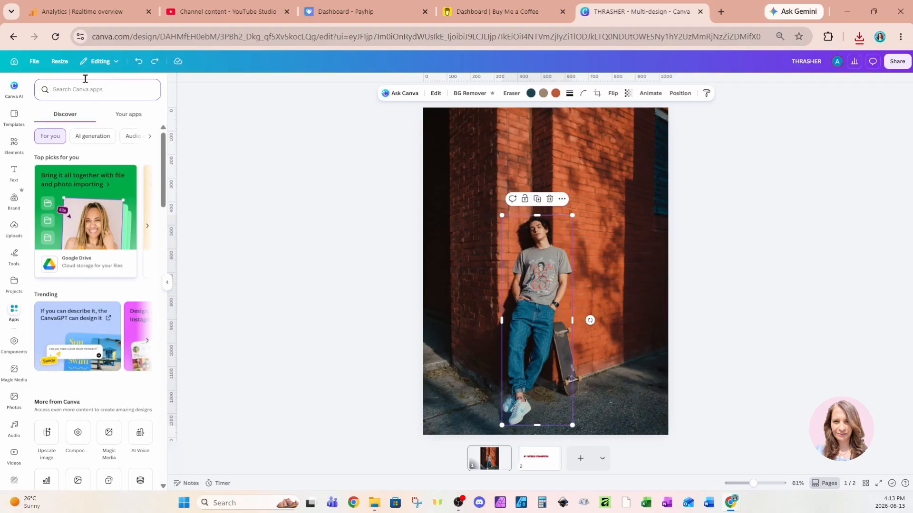
text(WARP)
key(Return)
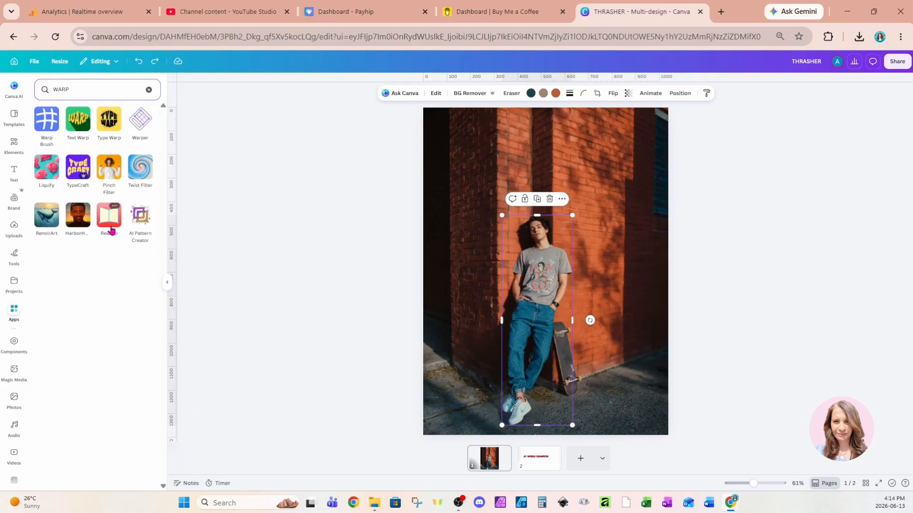
click(105, 226)
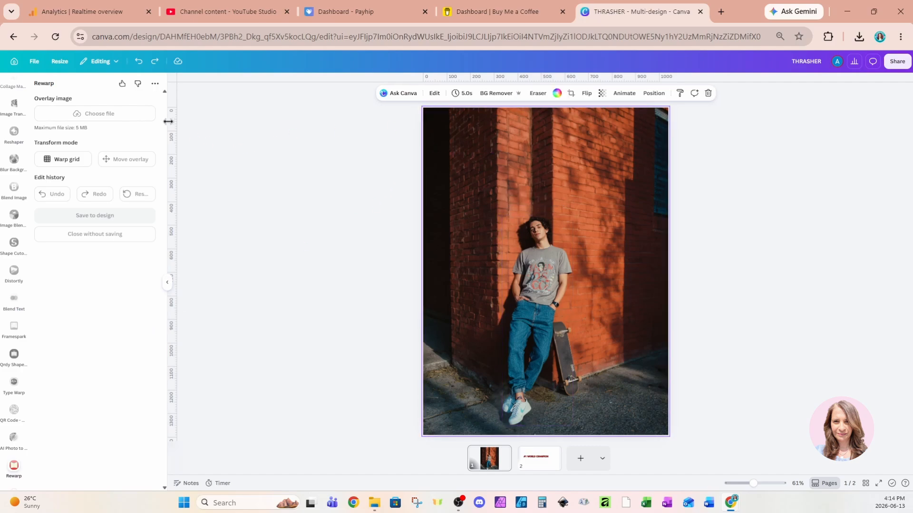
Step: Start a warp grid on the brick wall background and move it up to just above the shadow's head
click(63, 162)
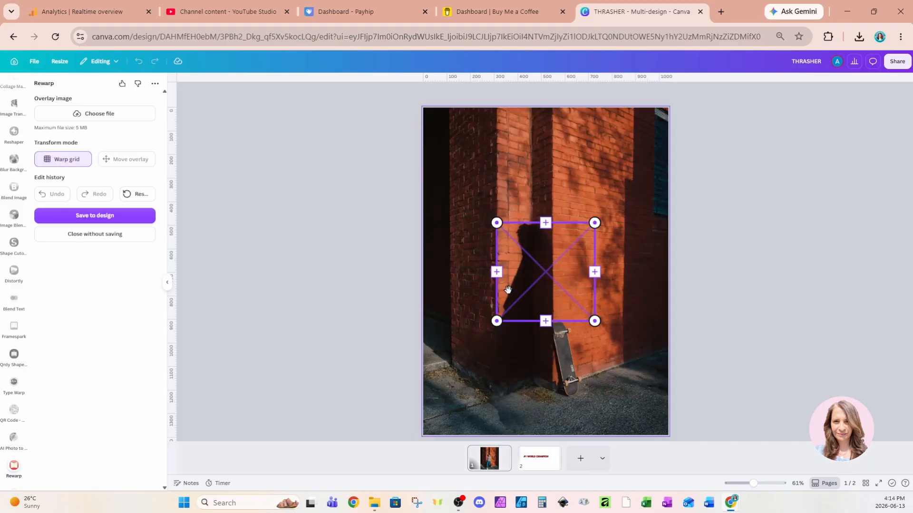
drag(551, 303, 549, 222)
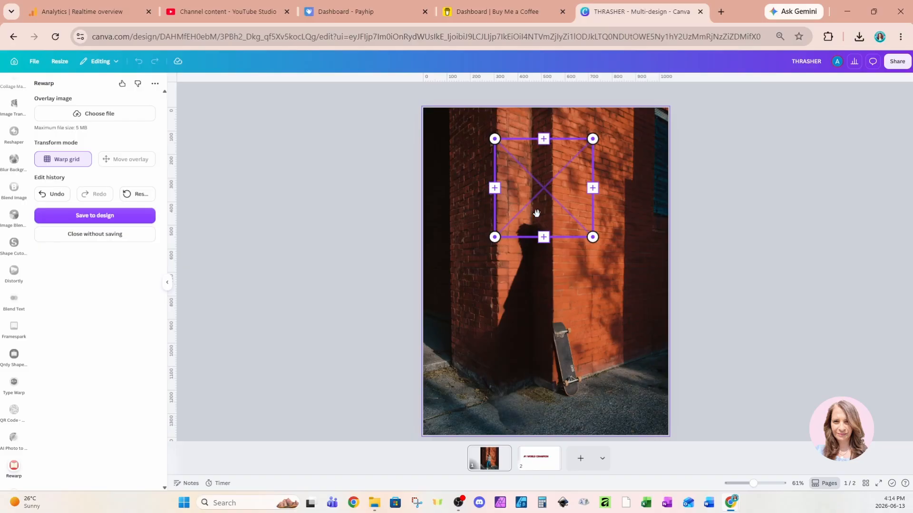
drag(537, 212, 537, 214)
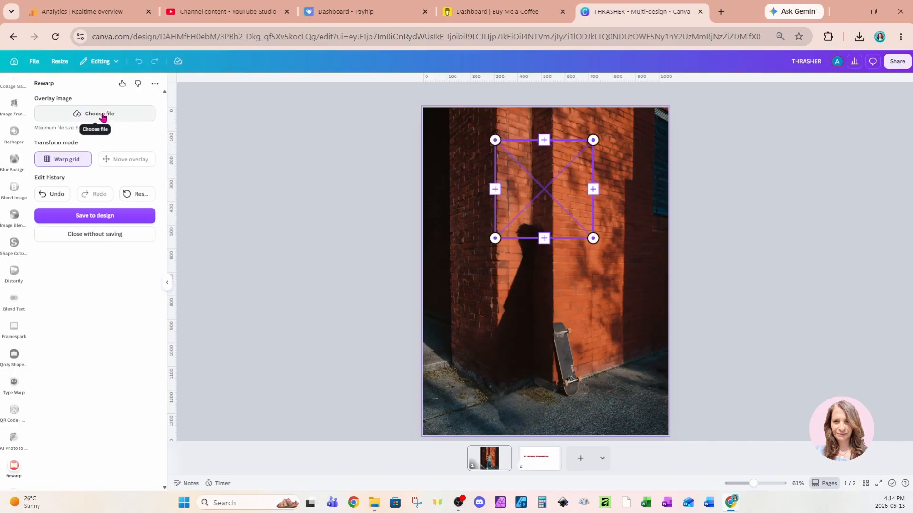
Step: Load THRASHER (3) from Downloads as the overlay image for the warp grid
click(86, 119)
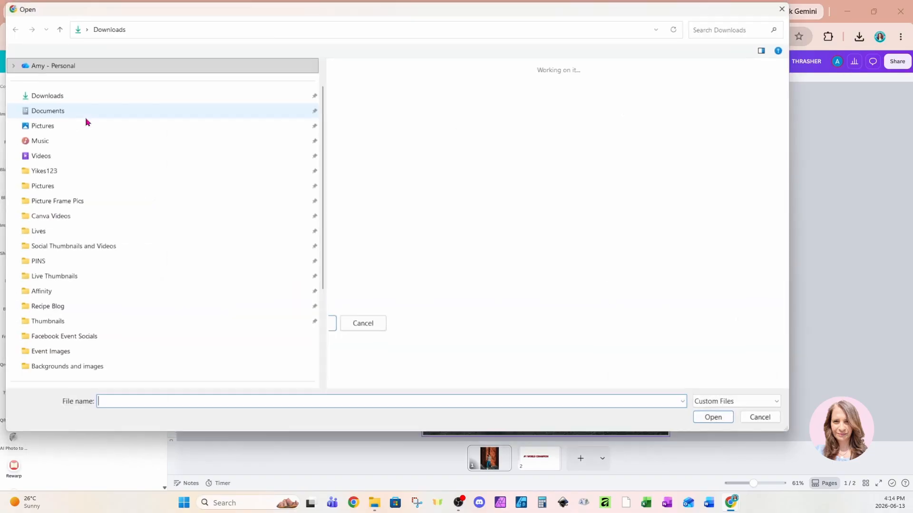
click(354, 119)
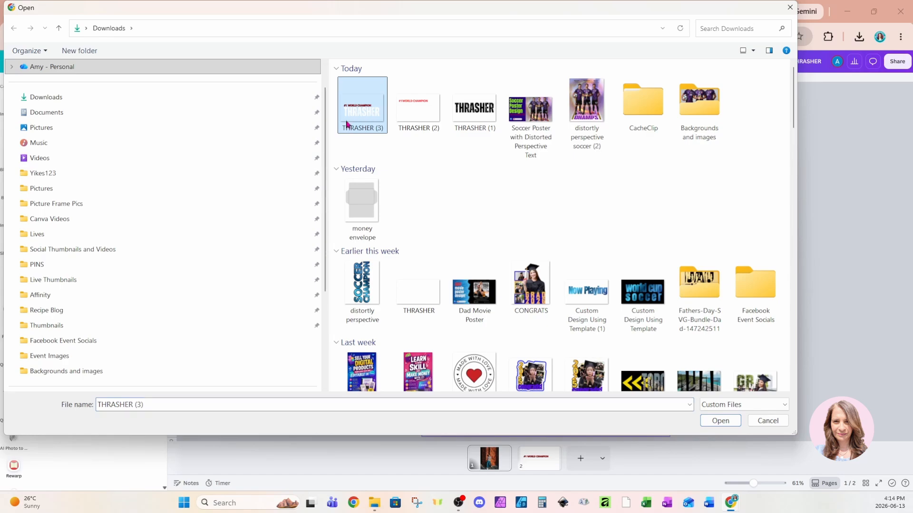
click(713, 422)
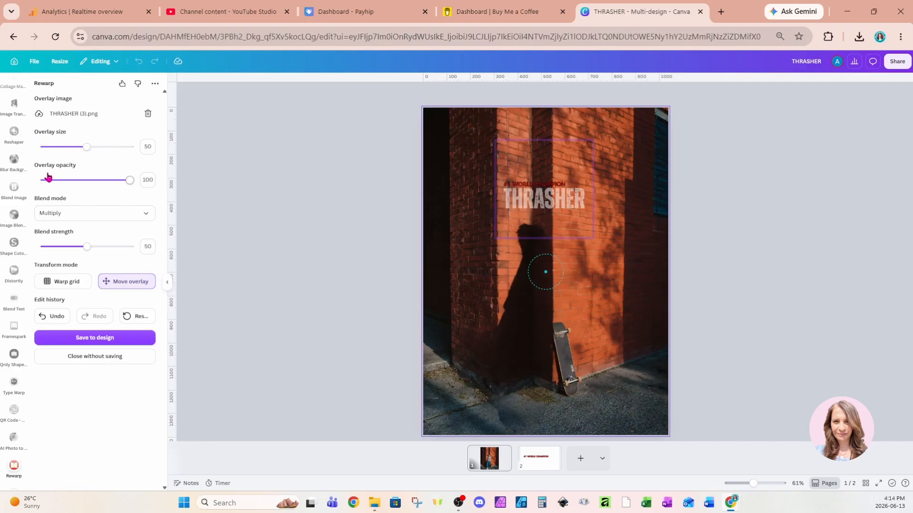
Step: Try the Screen and Overlay blend modes on the text overlay and set it back to Multiply at 100 opacity
drag(132, 181, 153, 205)
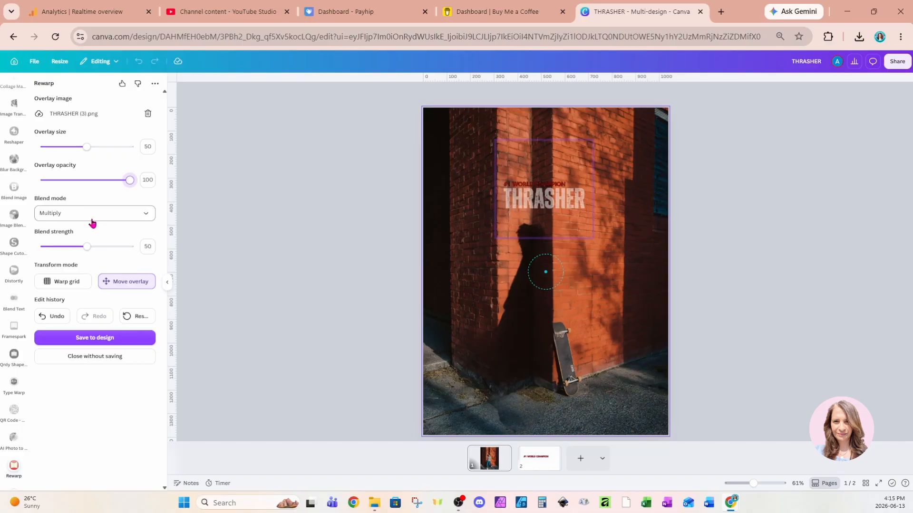
click(149, 222)
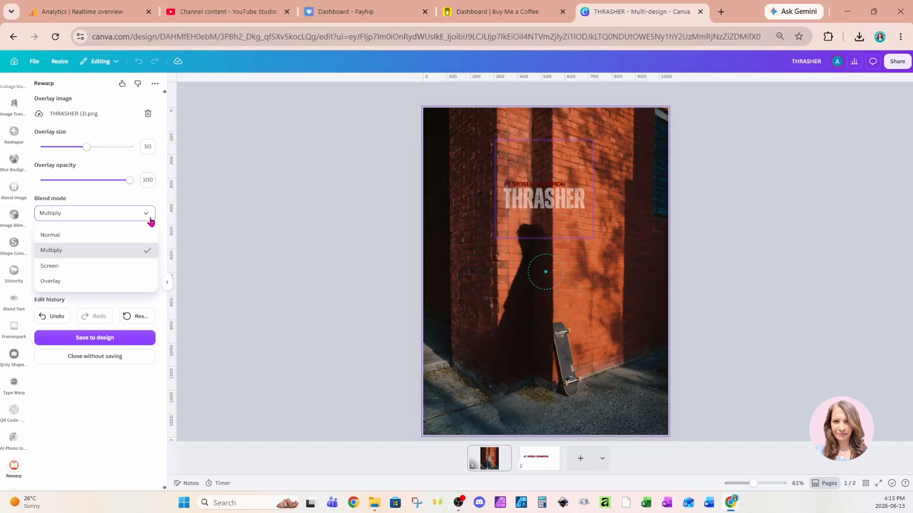
click(67, 253)
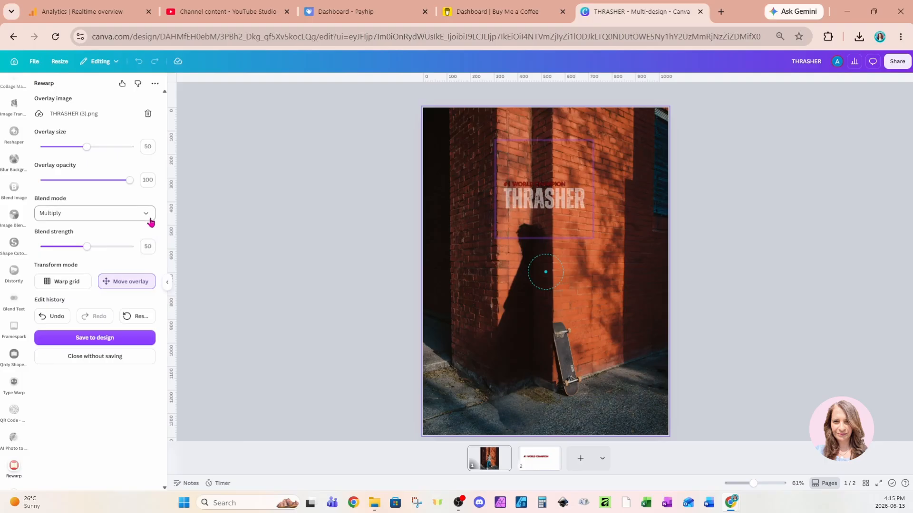
click(150, 222)
click(65, 269)
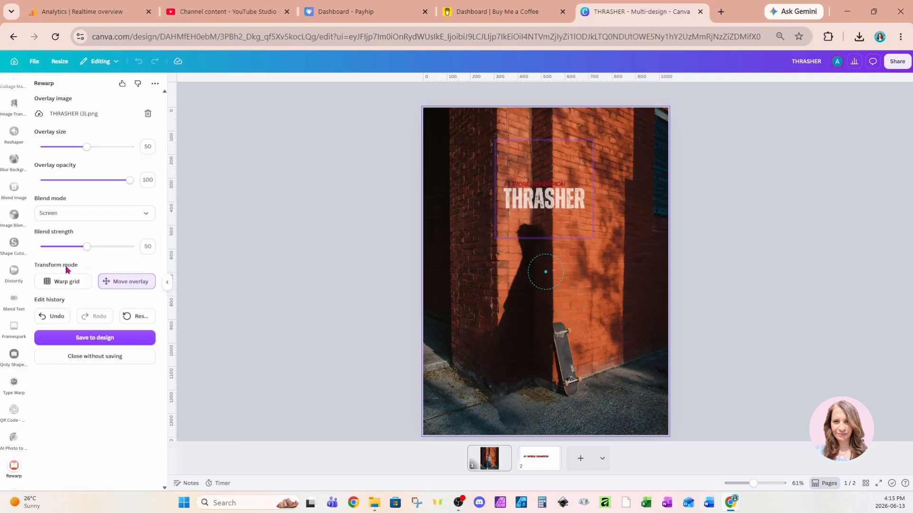
click(149, 215)
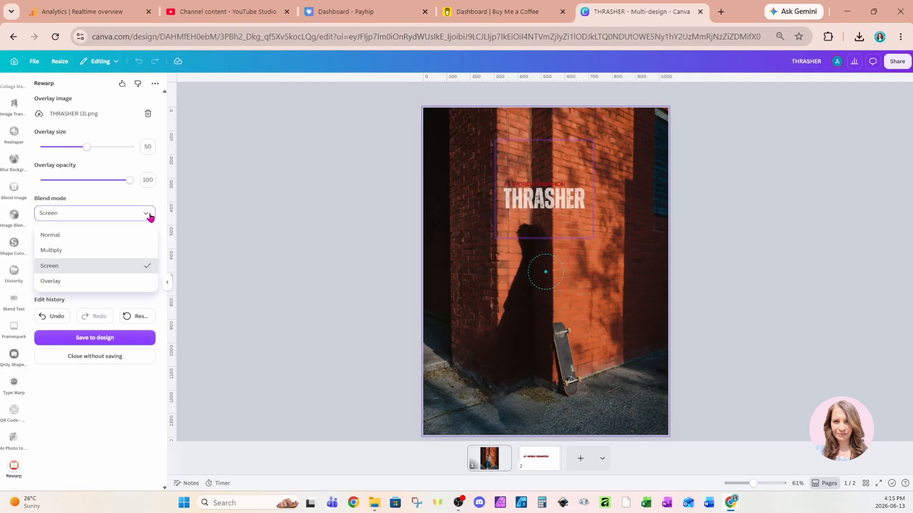
click(75, 283)
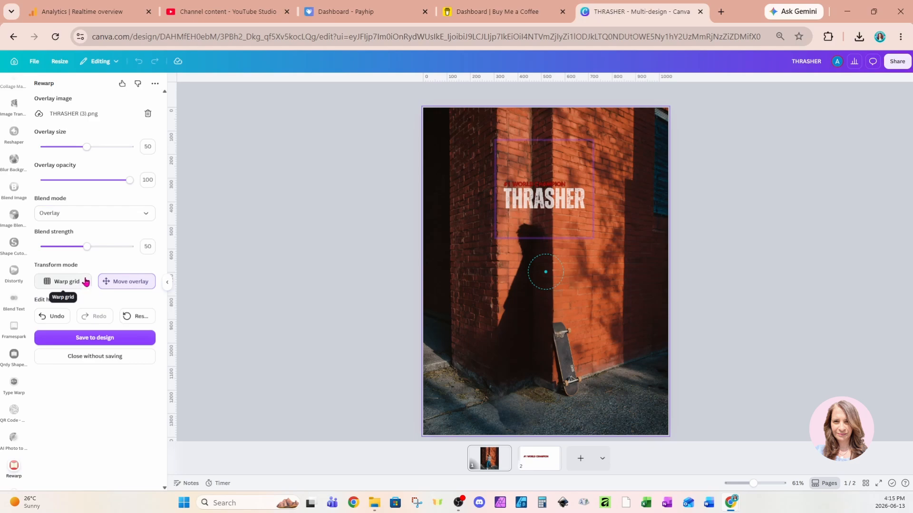
click(147, 213)
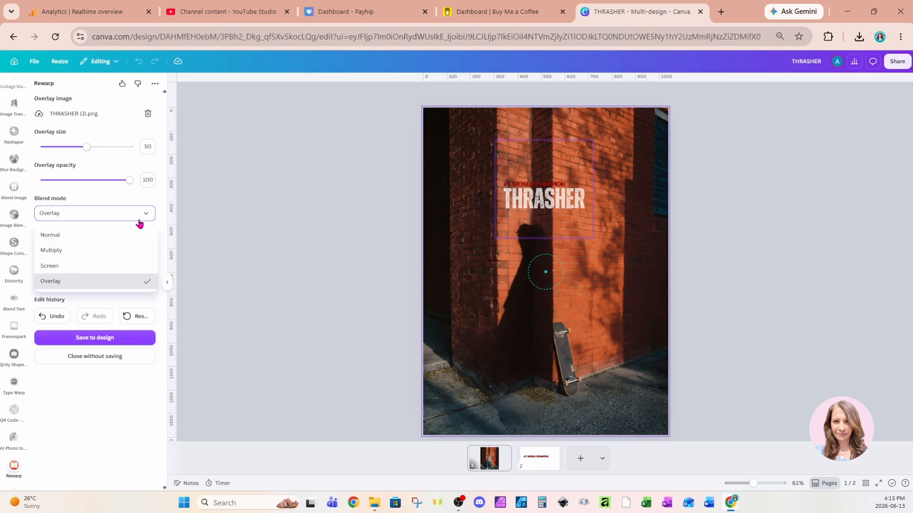
click(76, 252)
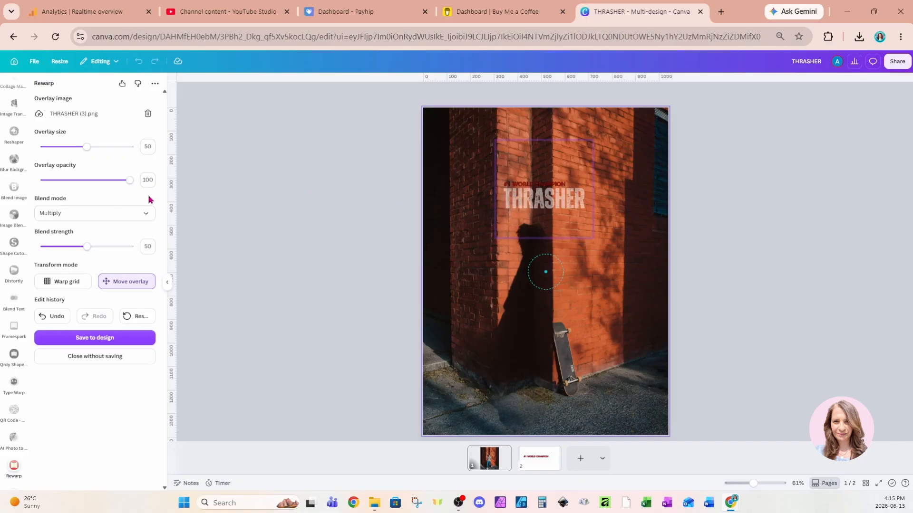
Step: Narrow the warp grid so its corners fit the brick face left of the wall's inner corner
click(53, 285)
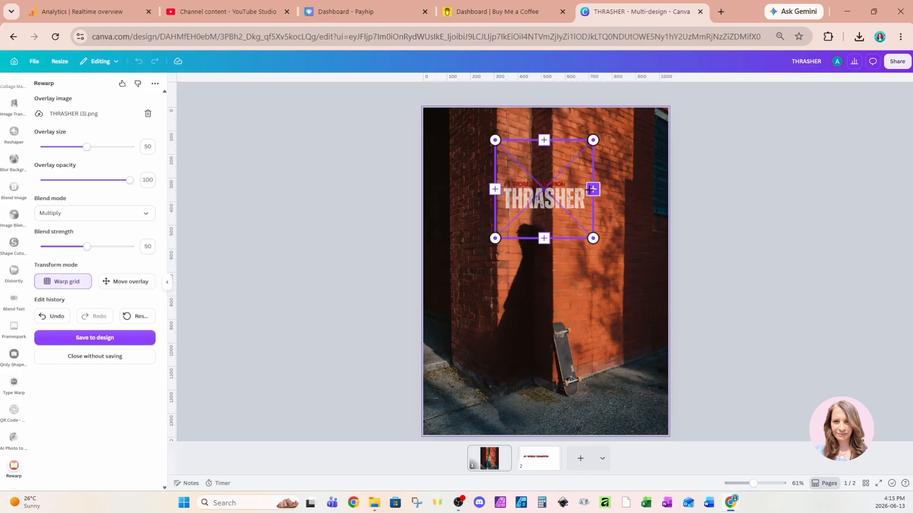
drag(592, 238, 529, 234)
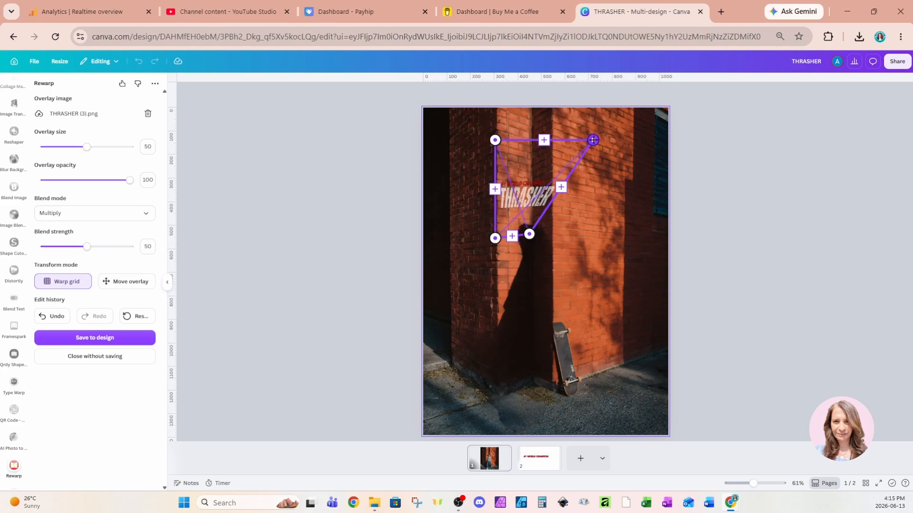
drag(593, 139, 531, 151)
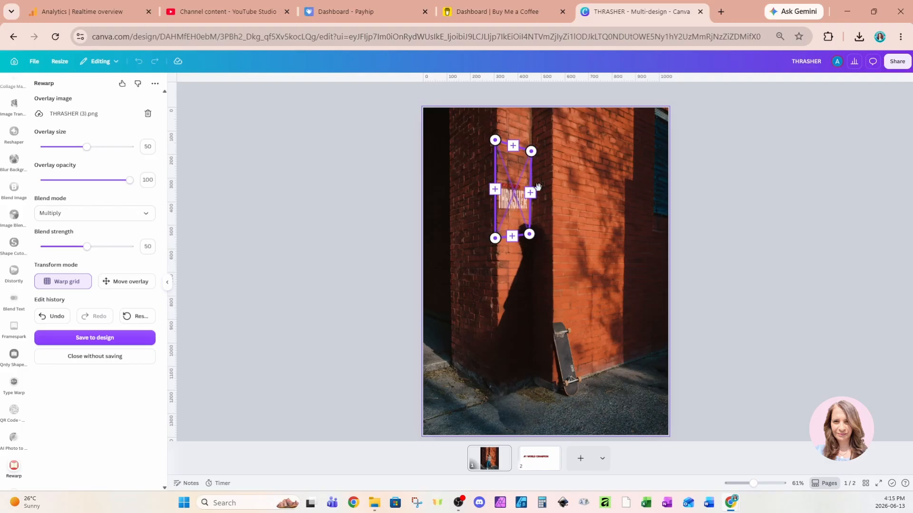
drag(529, 234, 530, 238)
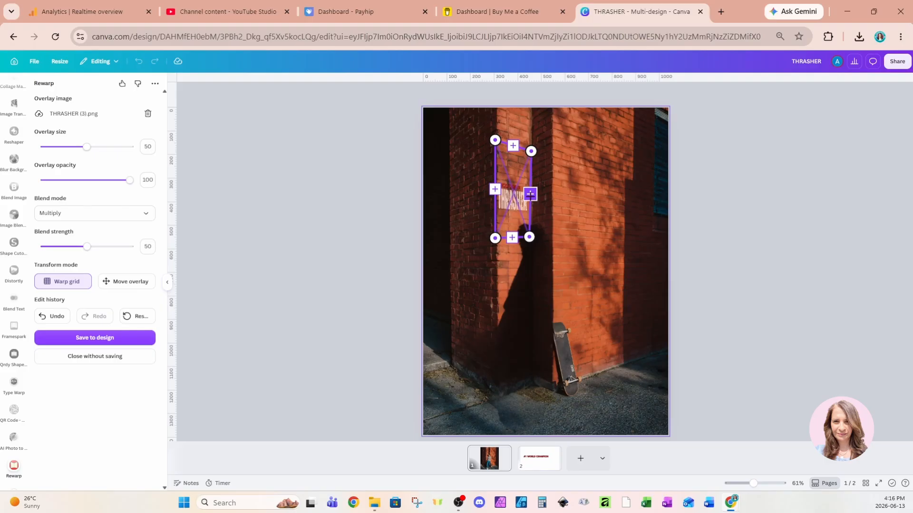
Step: Add a second warp grid section across the narrow shaded brick strip and align its corners with the wall edge
drag(530, 194, 551, 197)
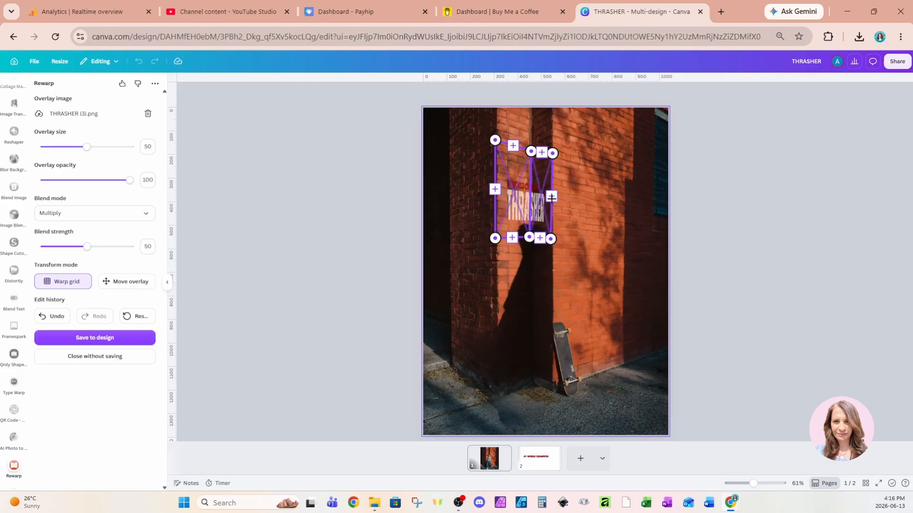
drag(553, 153, 551, 146)
drag(550, 239, 550, 237)
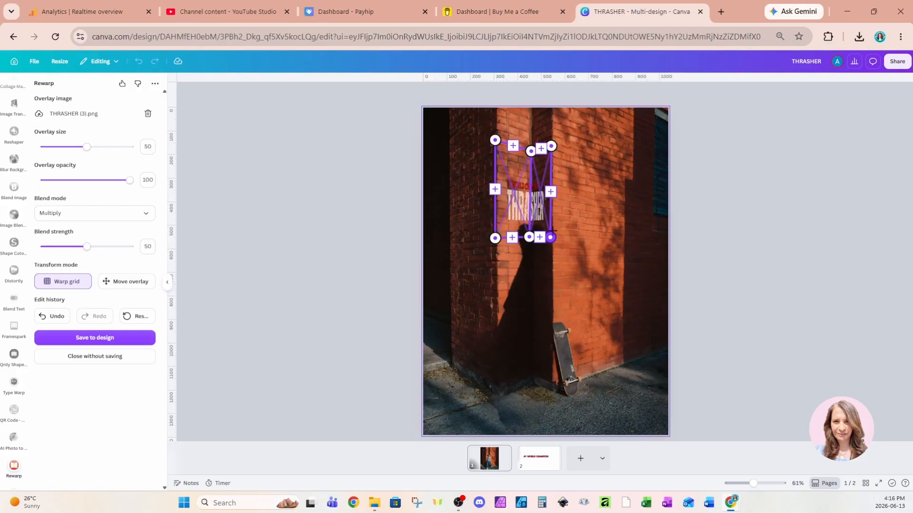
Step: Add a third warp grid section across the sunlit wall on the right, adjust its lower corner, and switch to moving the overlay
drag(551, 192, 616, 208)
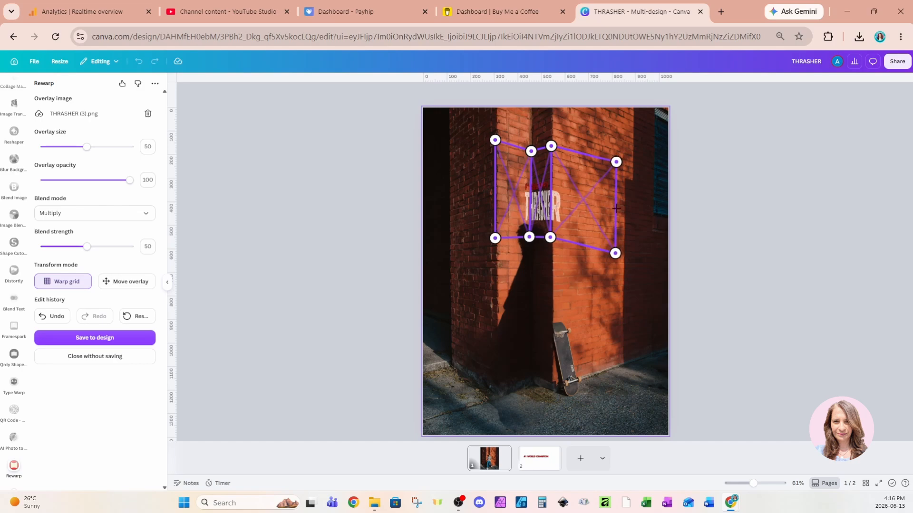
drag(615, 253, 615, 239)
click(142, 283)
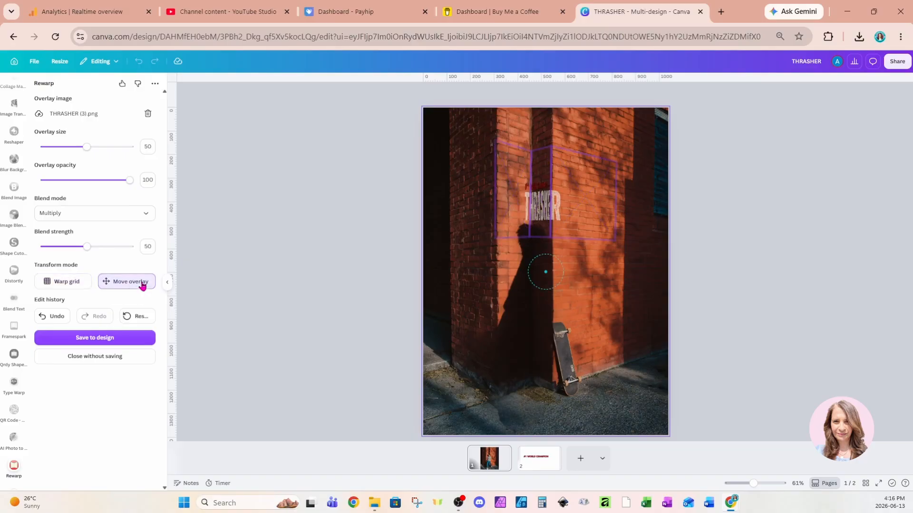
Step: Set the overlay size to 100 and position the THRASHER graphic inside the three warp grid sections
drag(544, 272, 524, 279)
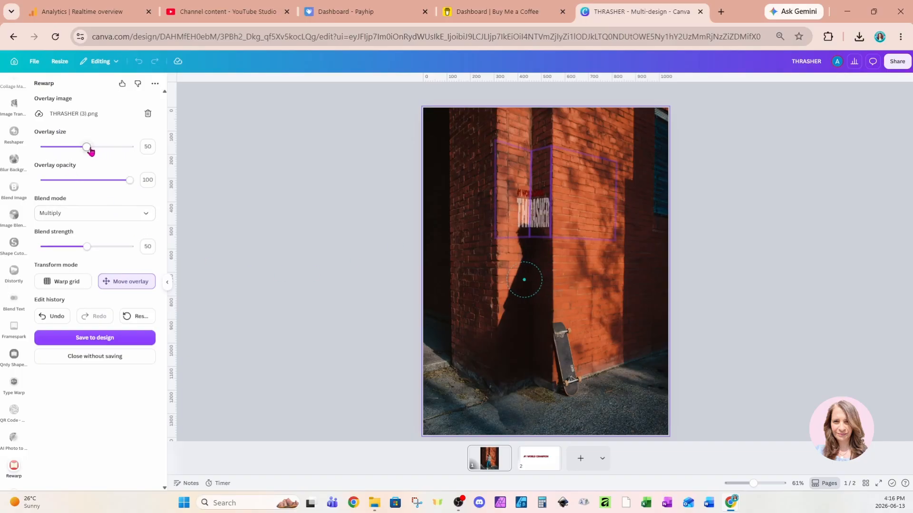
drag(91, 151, 142, 158)
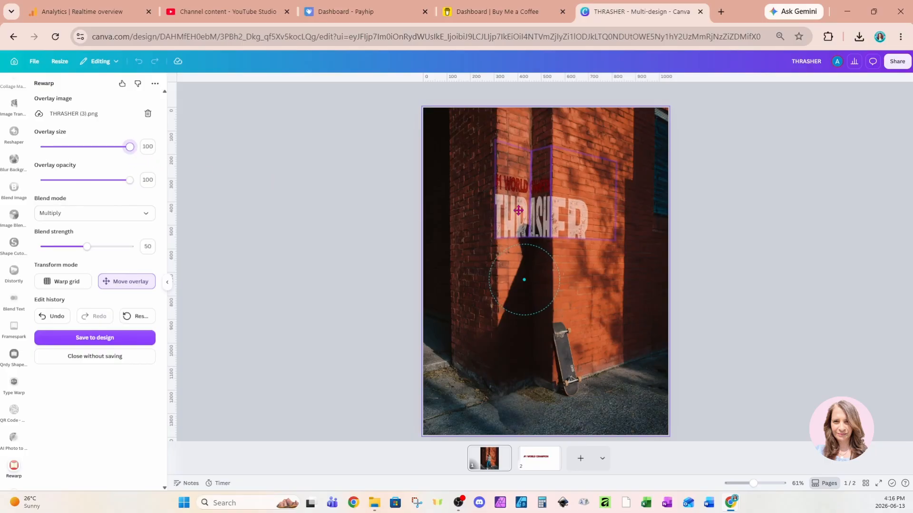
drag(518, 210, 536, 184)
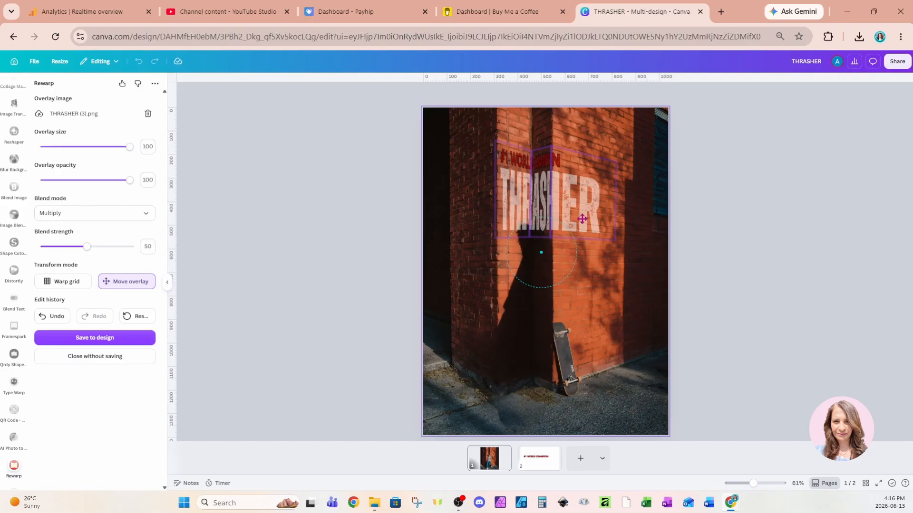
drag(582, 218, 580, 219)
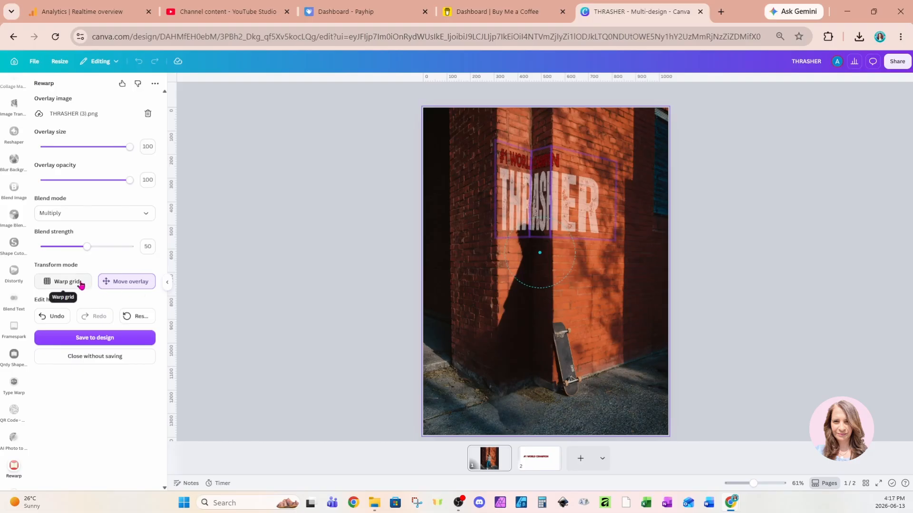
Step: Stretch the warp grid taller by raising its upper corners and slightly lowering its outer right corner, and save the overlay to the design
click(81, 283)
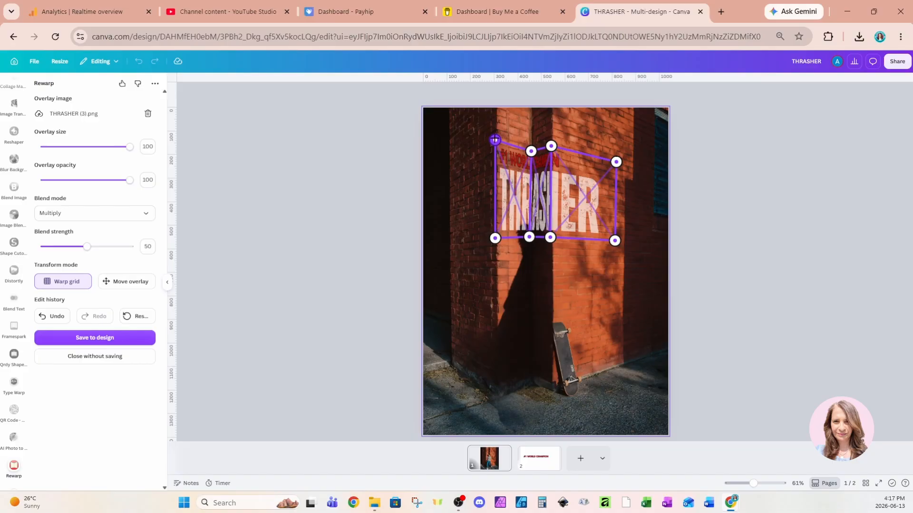
drag(495, 139, 496, 117)
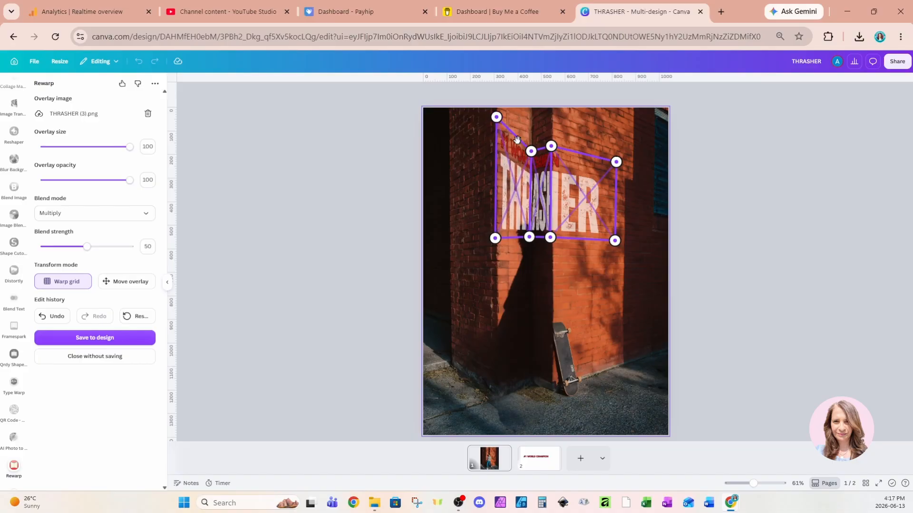
drag(530, 150, 551, 122)
drag(616, 162, 616, 143)
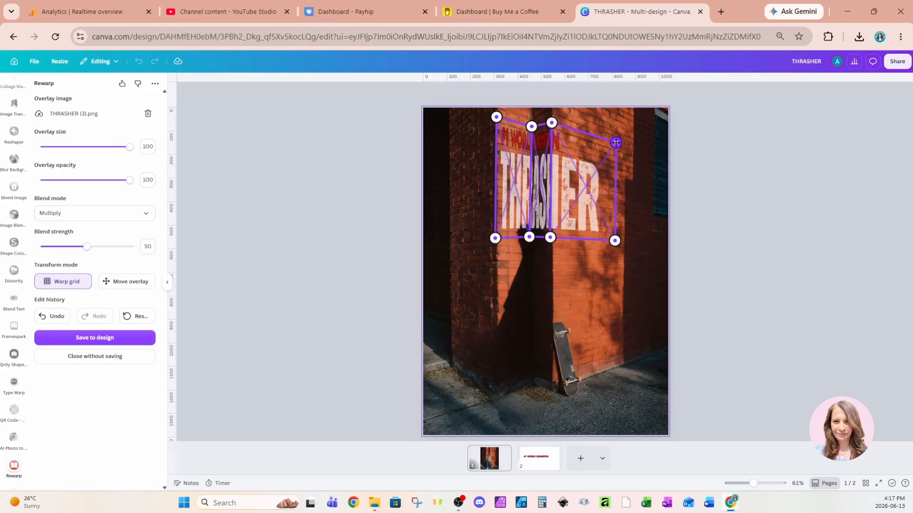
drag(615, 240, 615, 243)
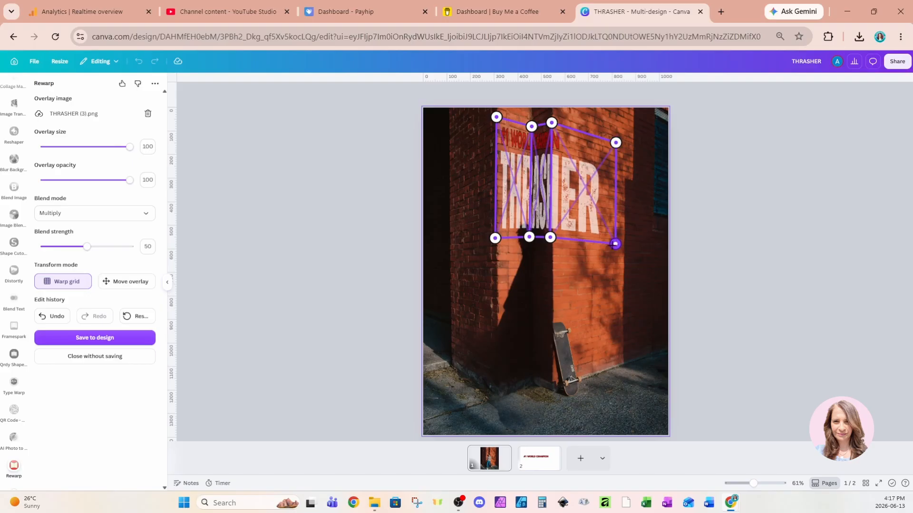
click(74, 341)
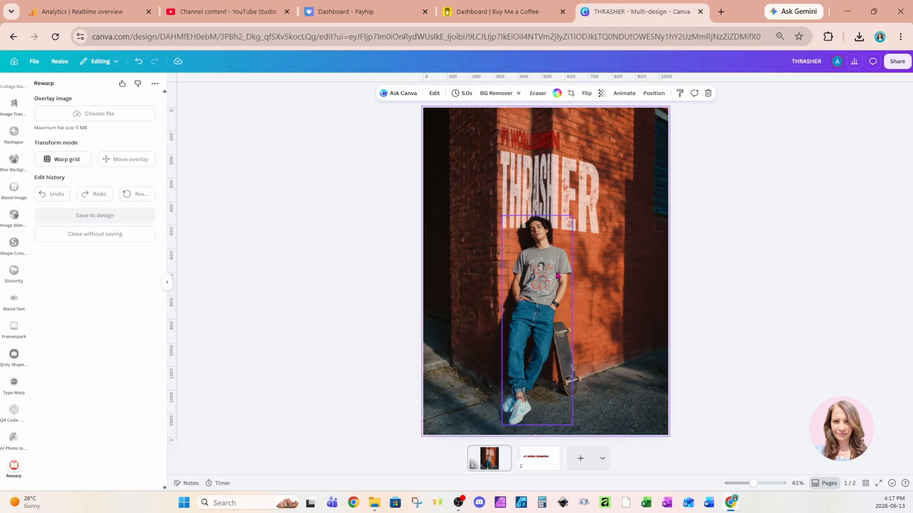
Step: Move the cut-out skateboarder to the right of the skateboard and apply a Drop shadow to him
click(540, 294)
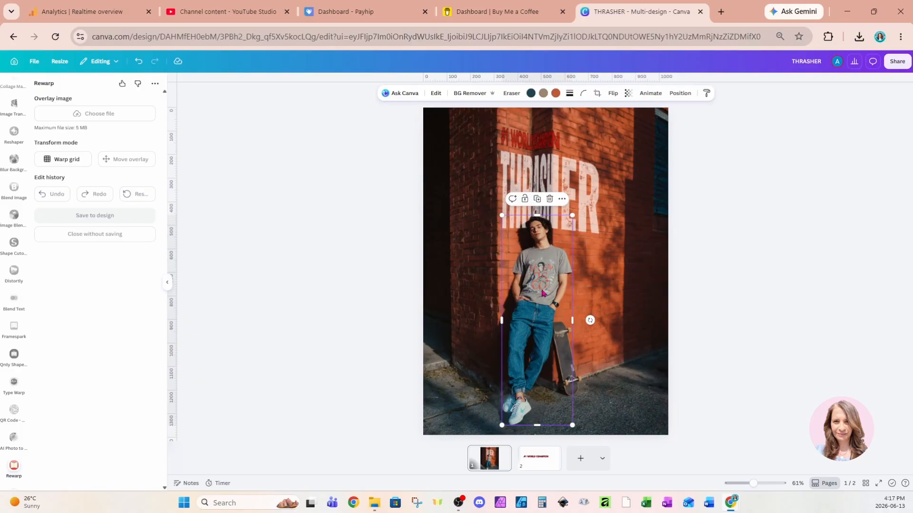
drag(542, 293, 621, 252)
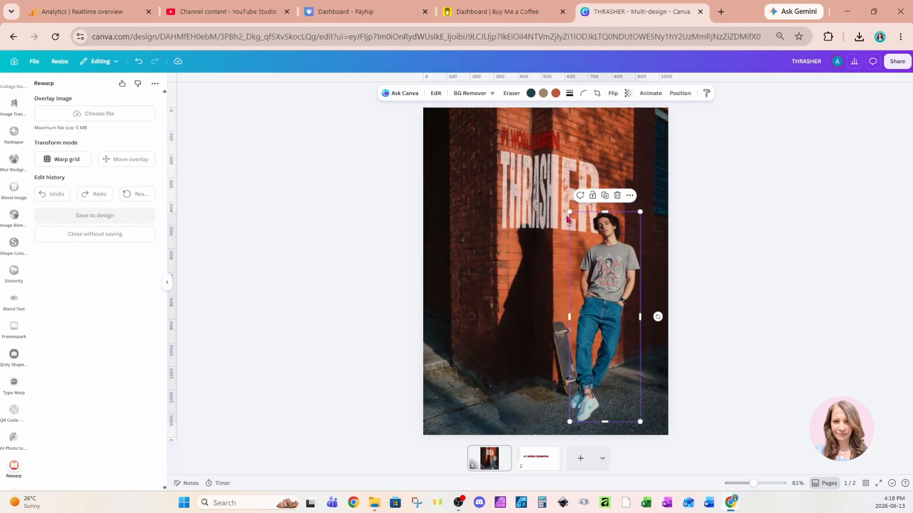
click(435, 93)
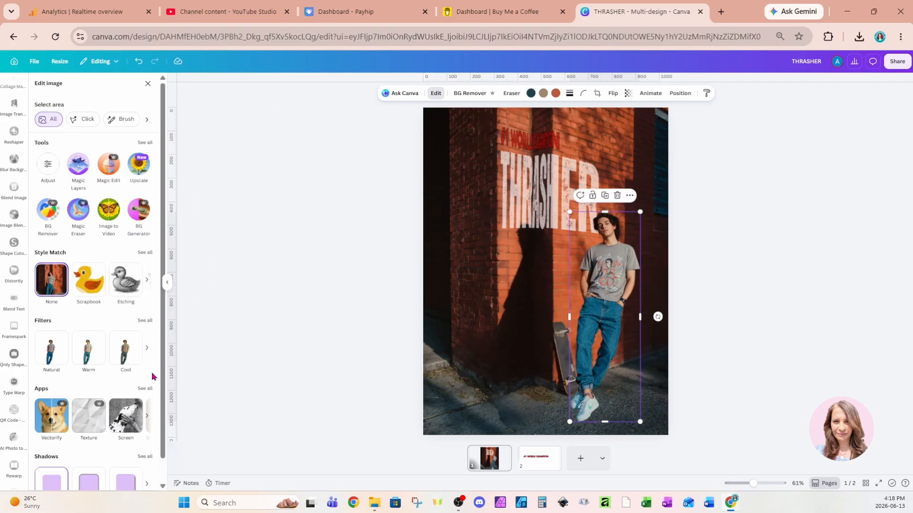
scroll(143, 409, down, 1)
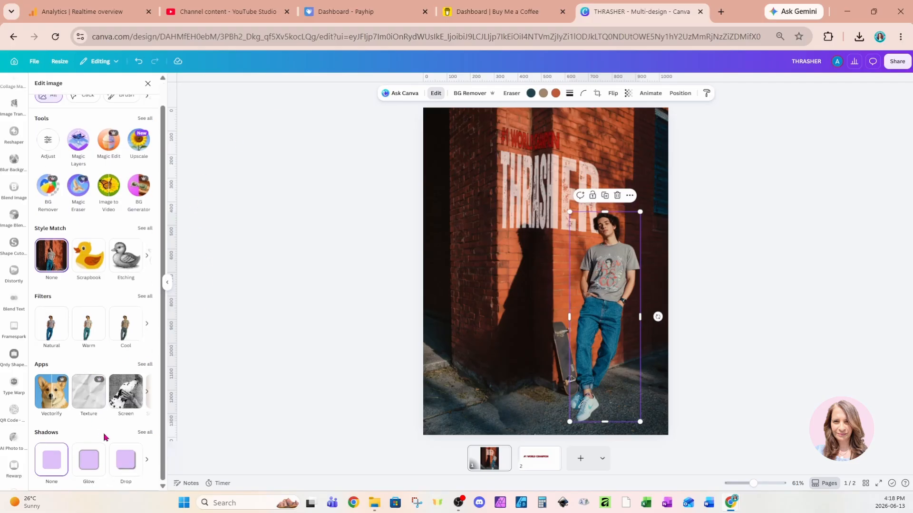
click(142, 434)
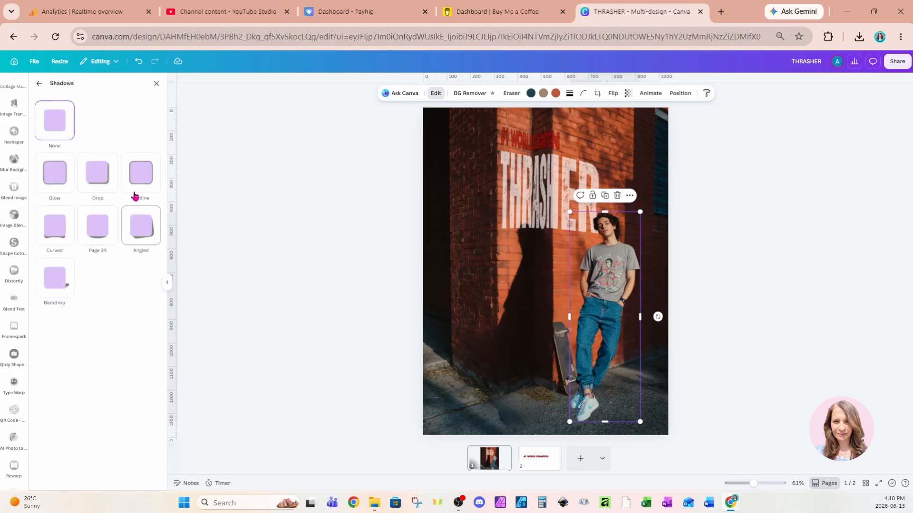
click(96, 181)
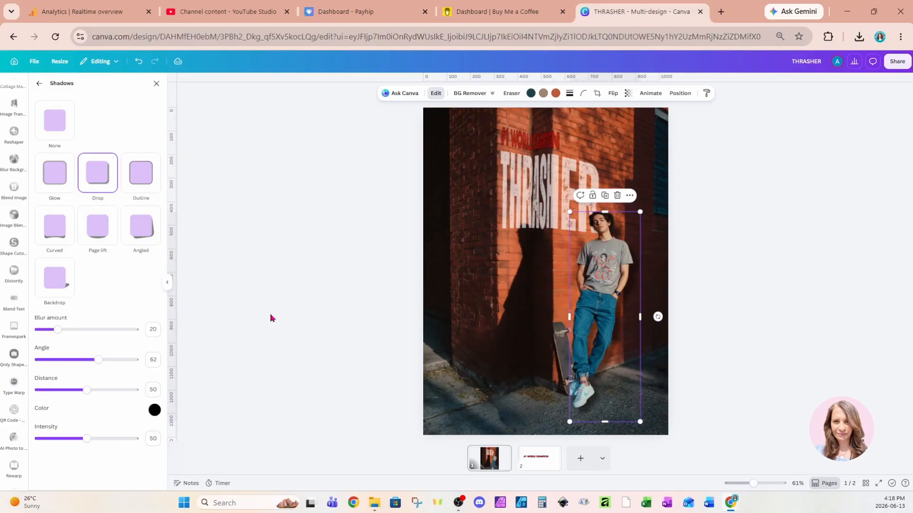
Step: Set the skateboarder's shadow to angle 38, intensity 89 and distance 63, and move him back to the wall's corner beneath the THRASHER text
drag(99, 359, 75, 360)
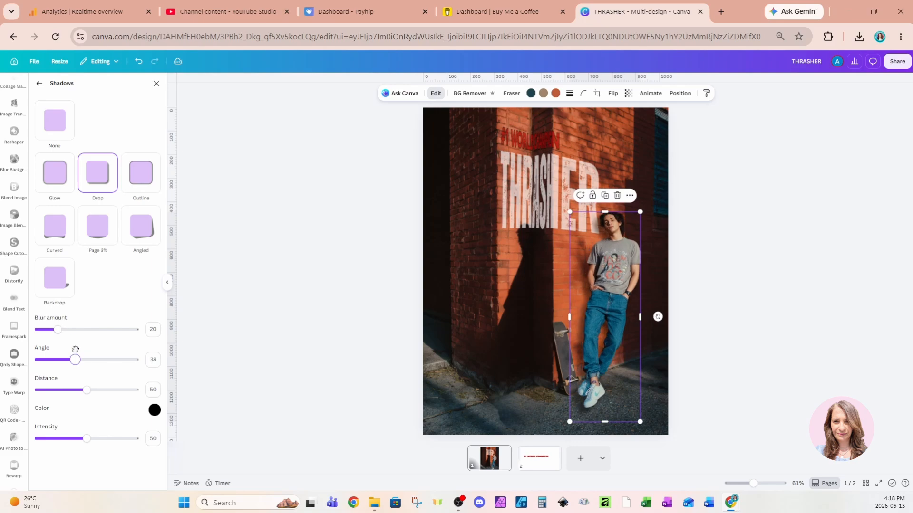
drag(85, 438, 125, 439)
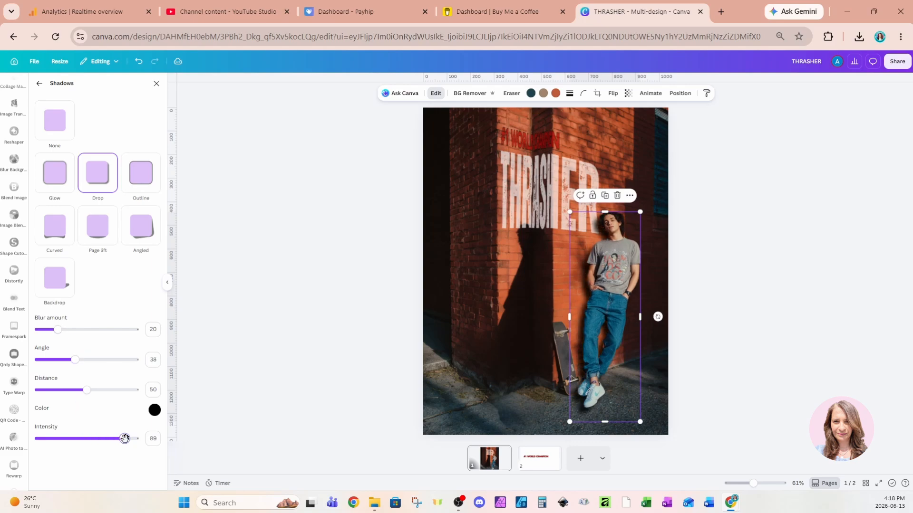
drag(87, 390, 99, 389)
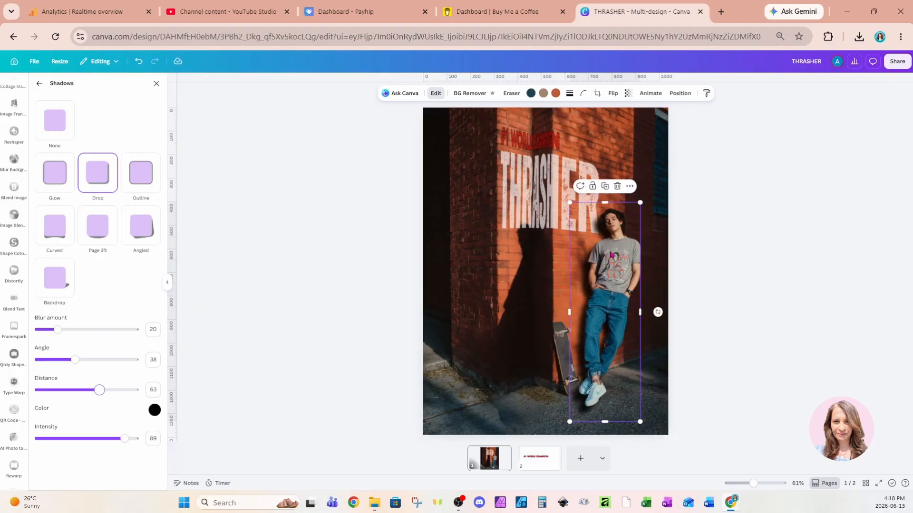
drag(620, 260, 543, 268)
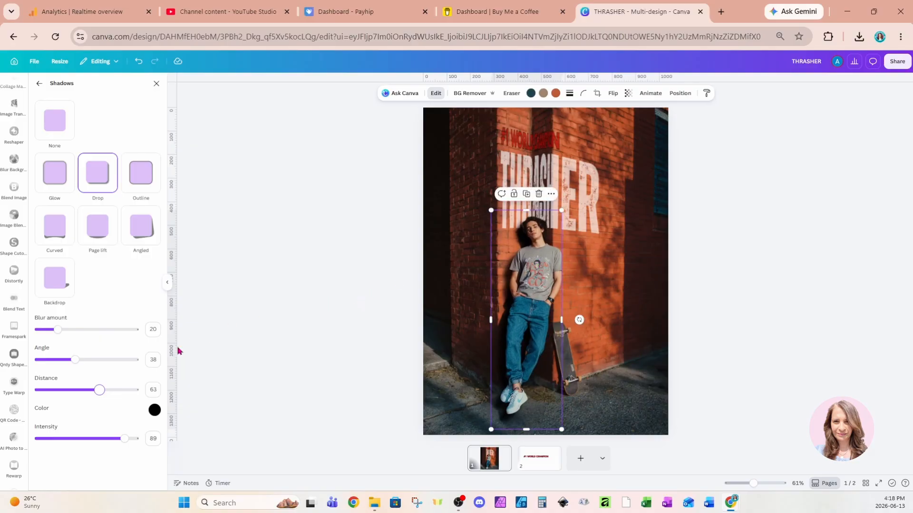
click(470, 379)
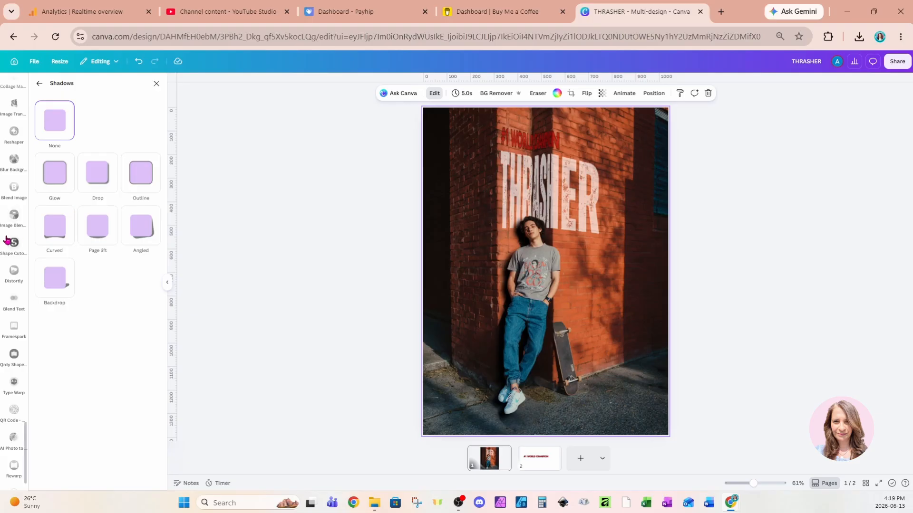
Step: Leave the shadow settings and open the collection of apps with the background photo selected
click(39, 84)
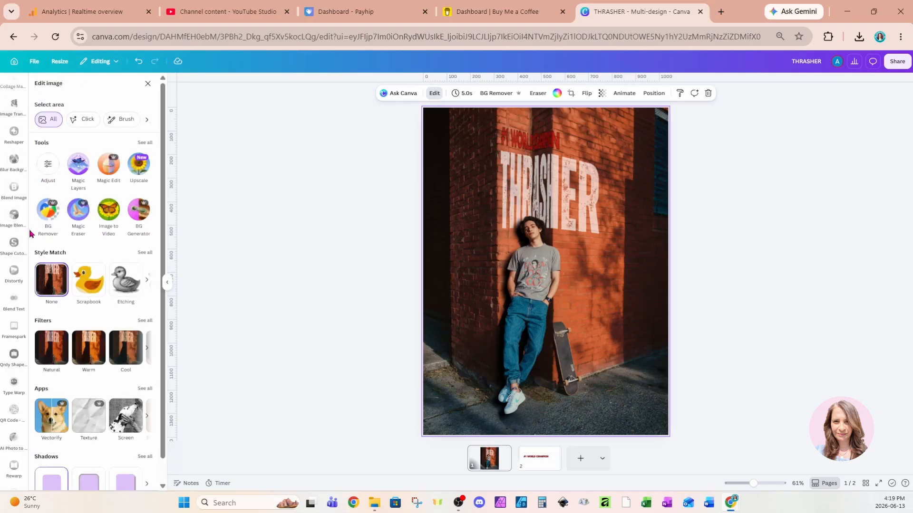
scroll(14, 231, up, 5)
scroll(14, 231, up, 10)
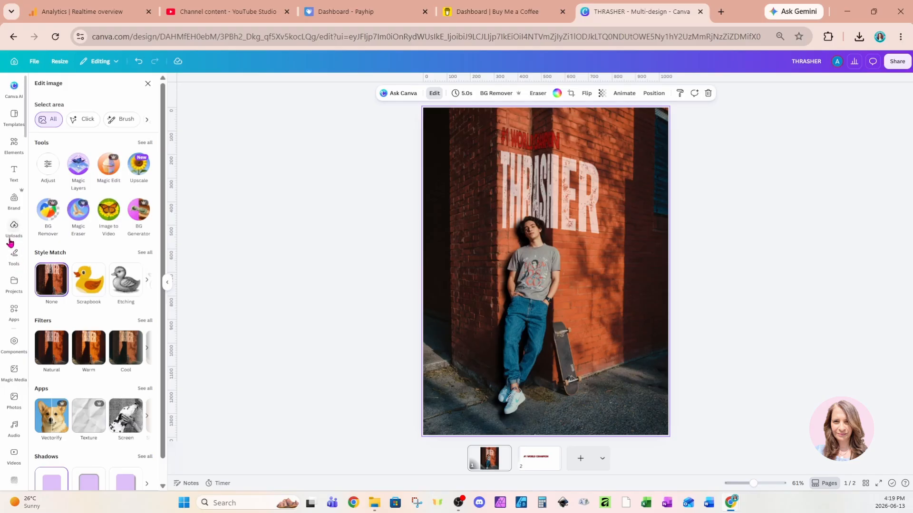
click(14, 314)
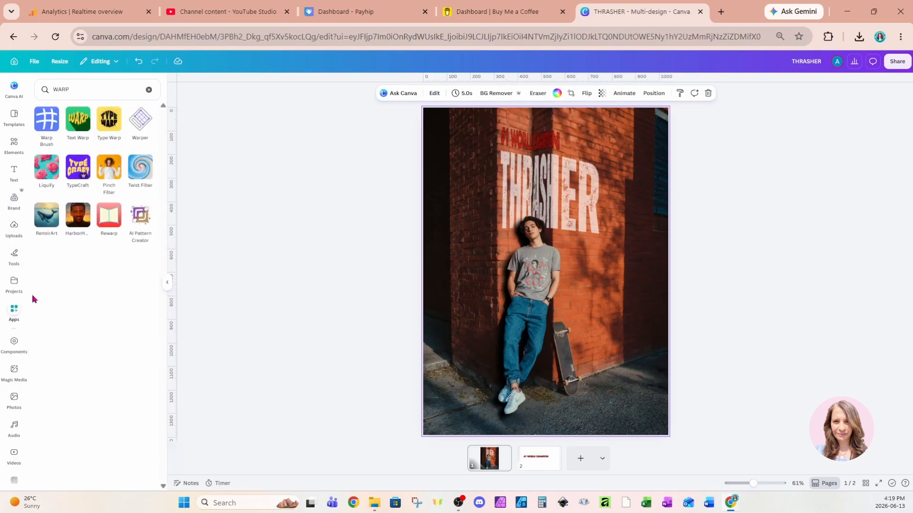